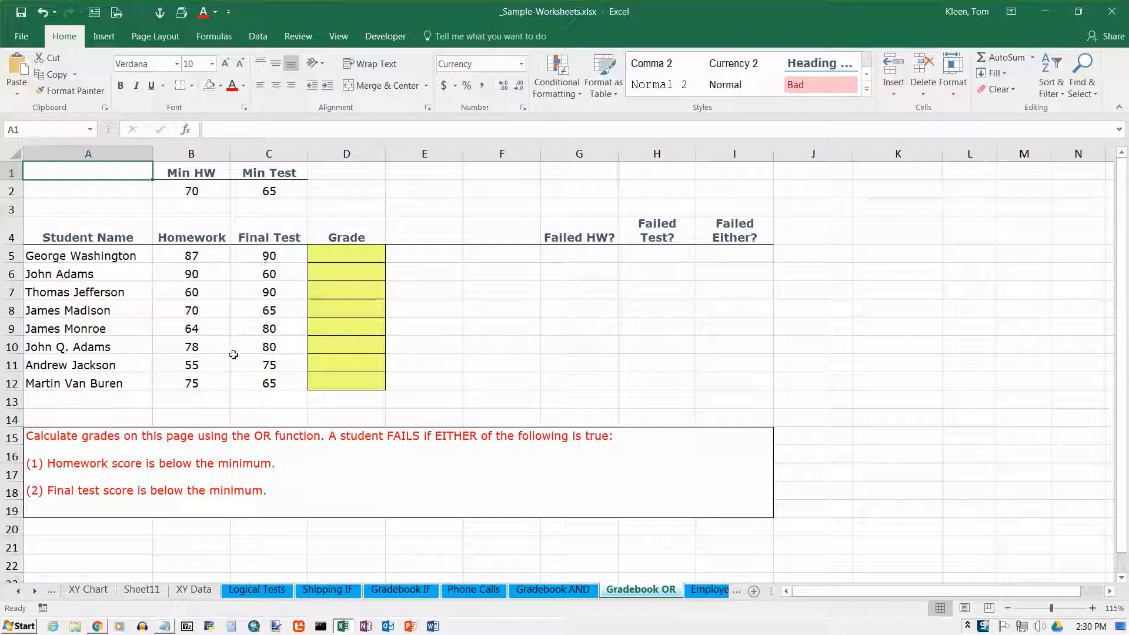
- Compare the Gradebook AND sheet's pass criteria and scores with the Gradebook OR sheet, finishing on Gradebook OR
{"action": "left_click", "coordinate": [567, 595]}
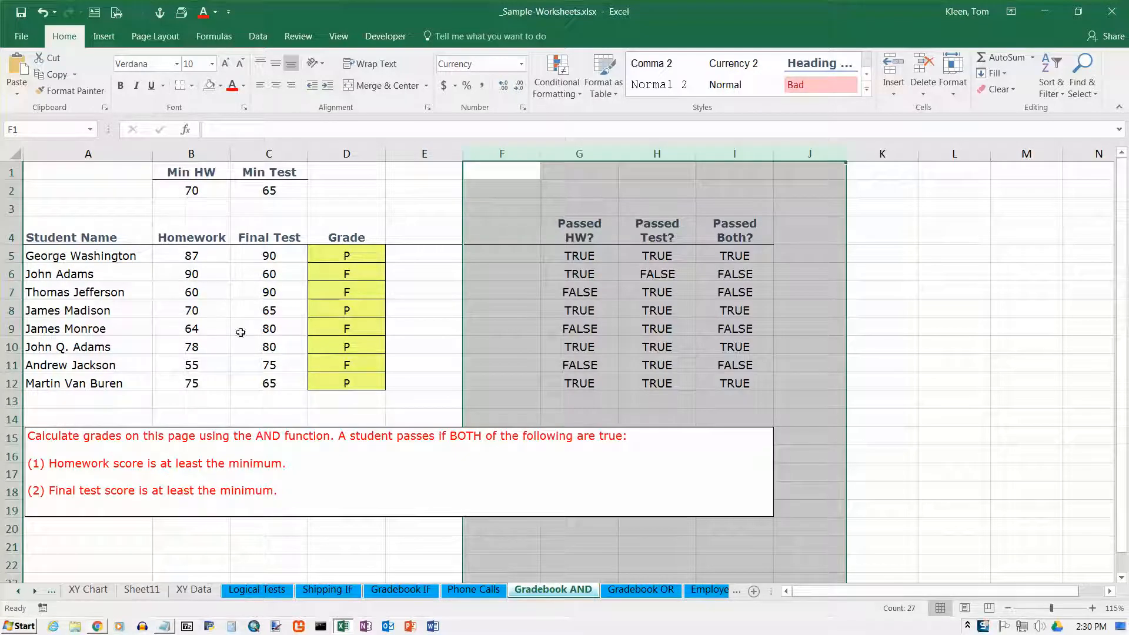
{"action": "left_click", "coordinate": [641, 593]}
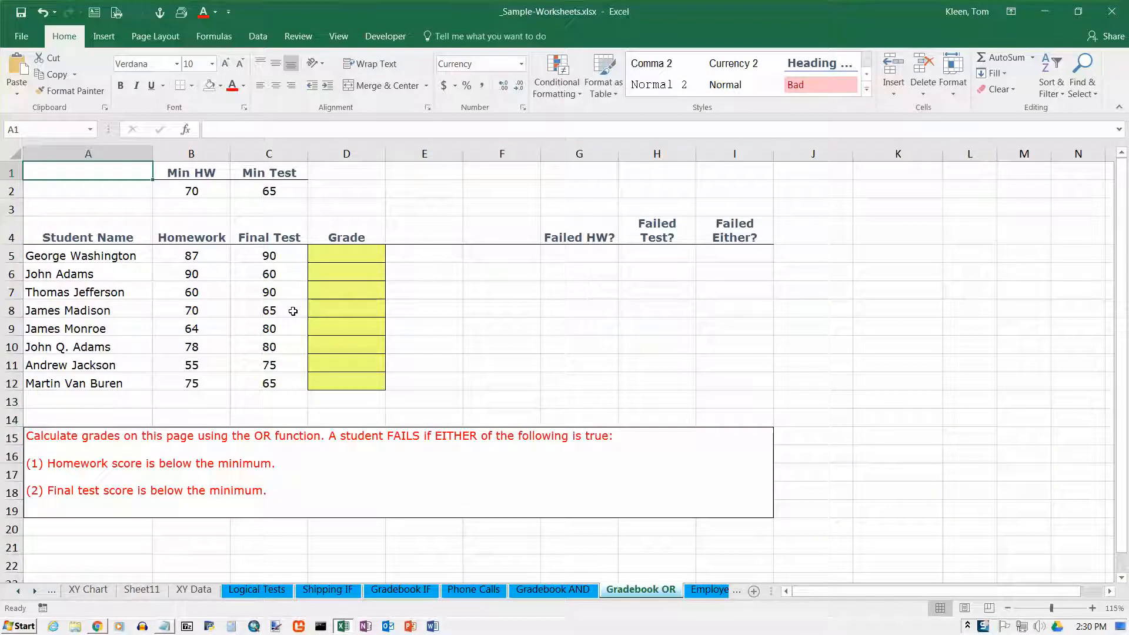
{"action": "left_click", "coordinate": [566, 592]}
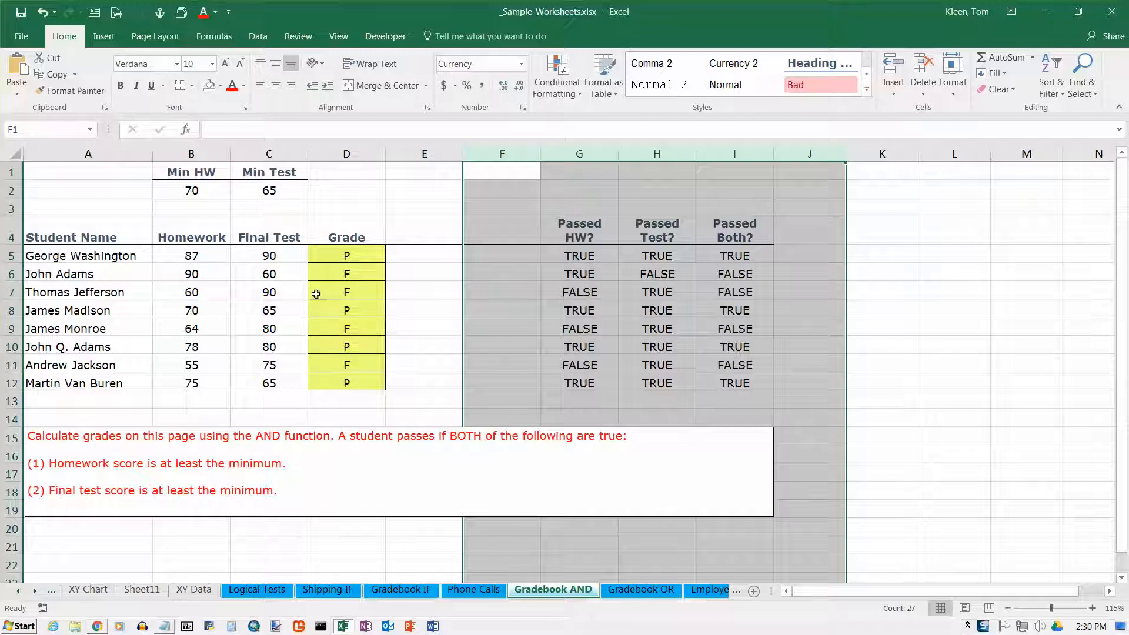
{"action": "left_click", "coordinate": [178, 257]}
{"action": "left_click", "coordinate": [257, 257]}
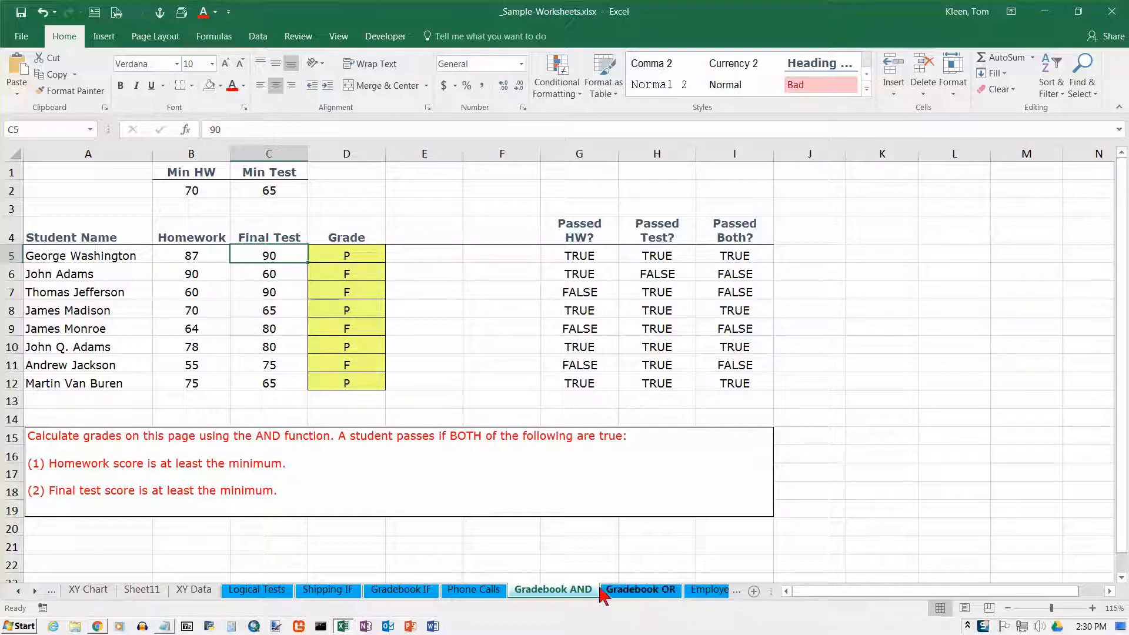
{"action": "left_click", "coordinate": [625, 599]}
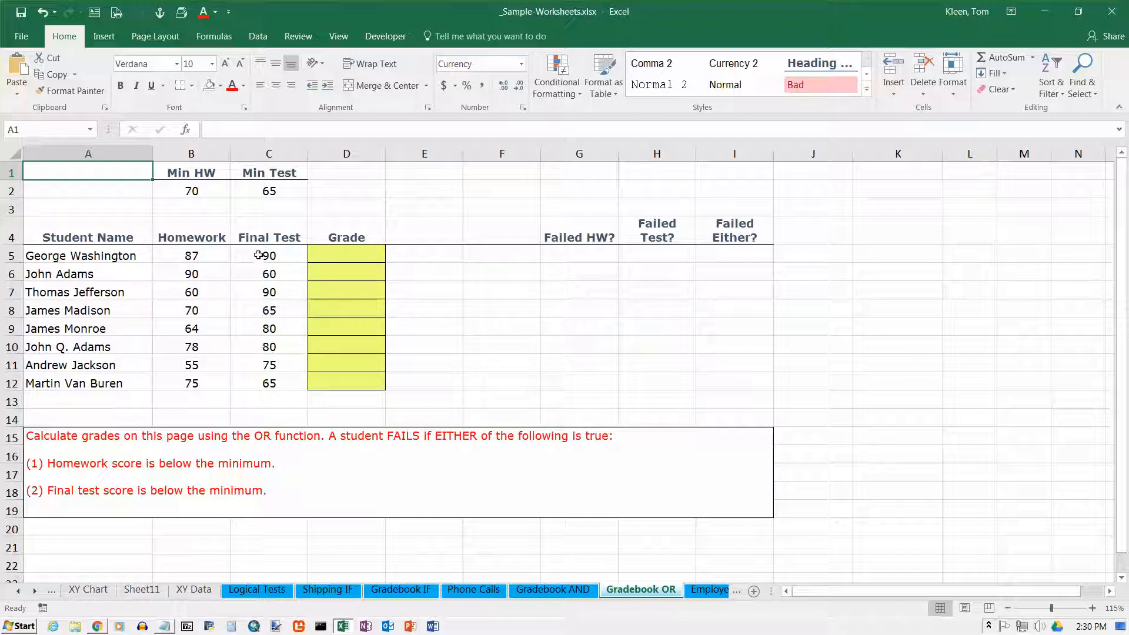
{"action": "left_click", "coordinate": [197, 256]}
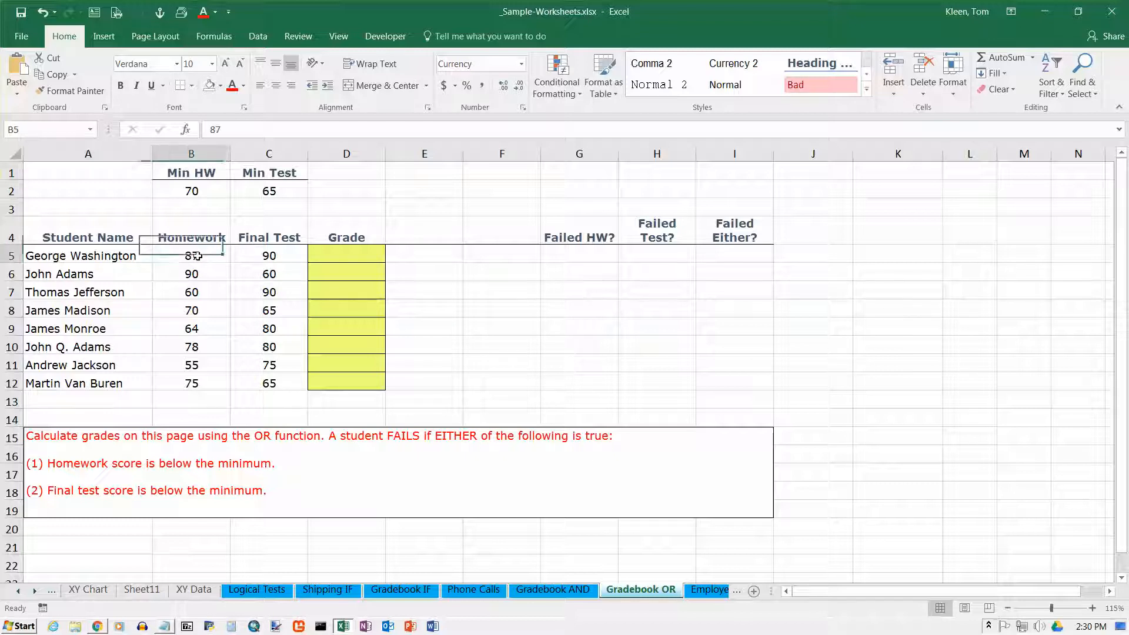
{"action": "left_click", "coordinate": [269, 256]}
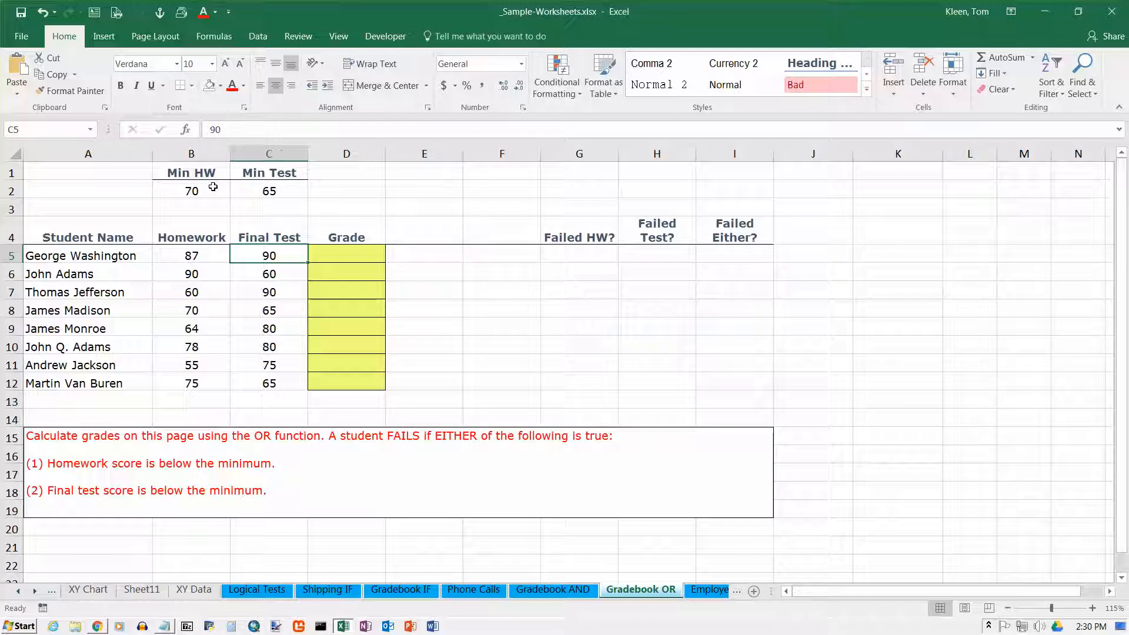
- In G5, enter =B5<$B$2 to test whether the first student's homework score is below the minimum
{"action": "left_click", "coordinate": [569, 254]}
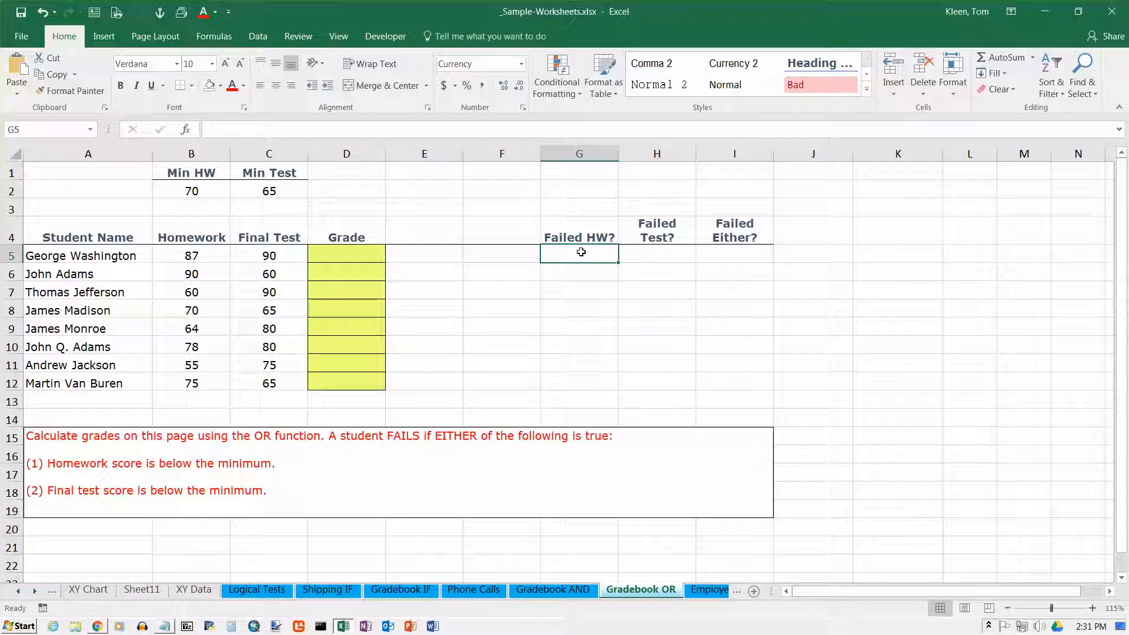
{"action": "type", "text": "="}
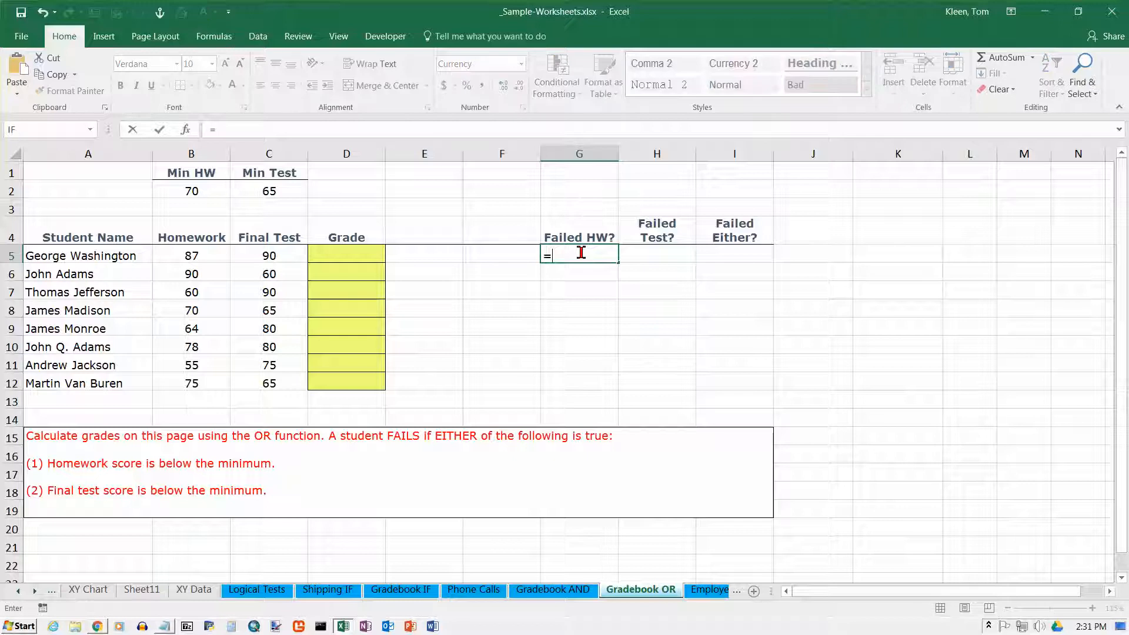
{"action": "left_click", "coordinate": [210, 255]}
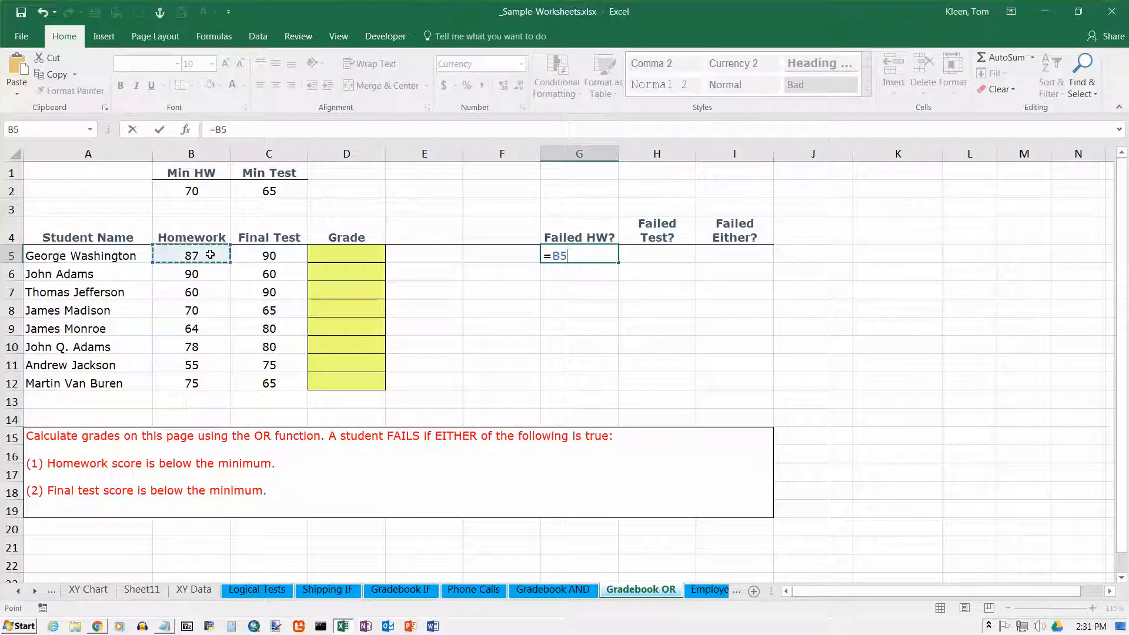
{"action": "type", "text": "<"}
{"action": "left_click", "coordinate": [182, 192]}
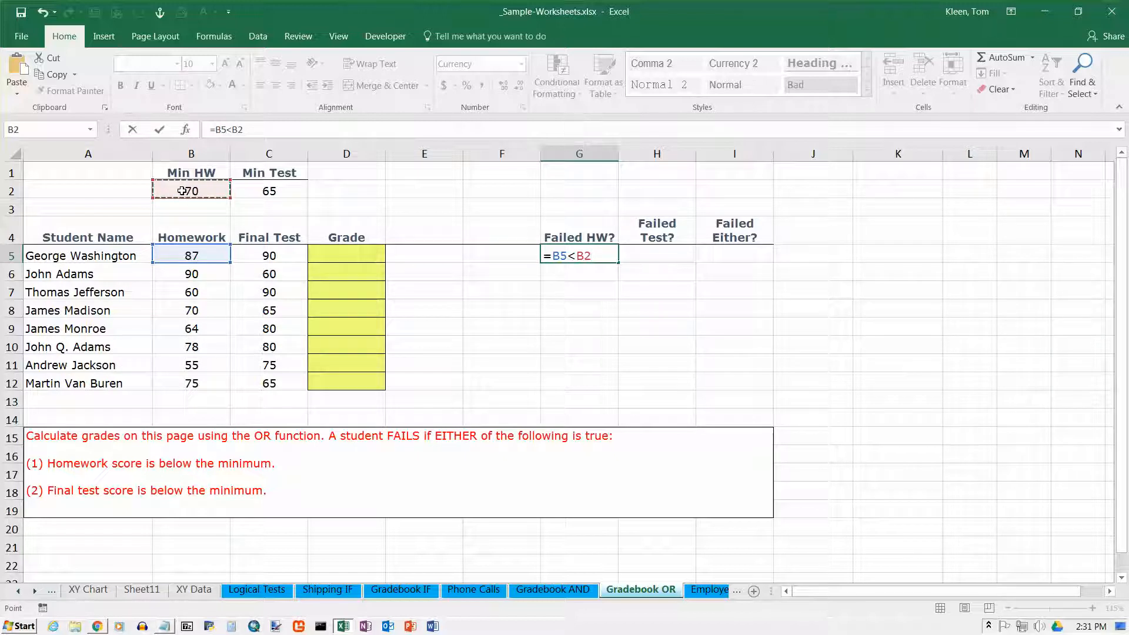
{"action": "key", "text": "Tab"}
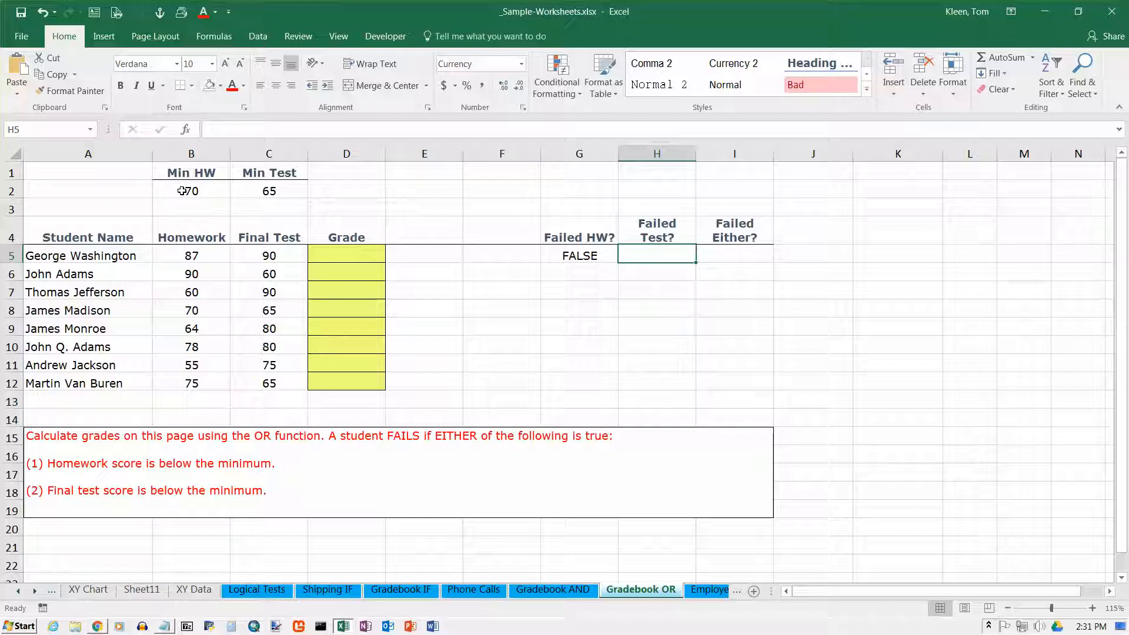
- In H5, enter =C5<$C$2 to test the final test score against the minimum, and select cell I5
{"action": "type", "text": "="}
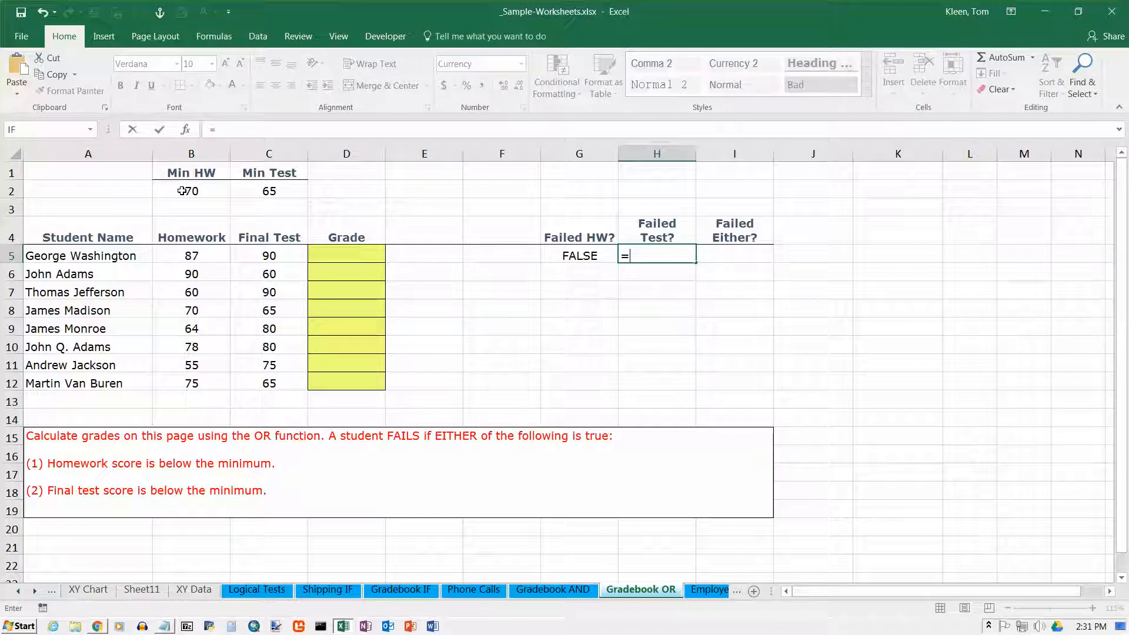
{"action": "left_click", "coordinate": [254, 254]}
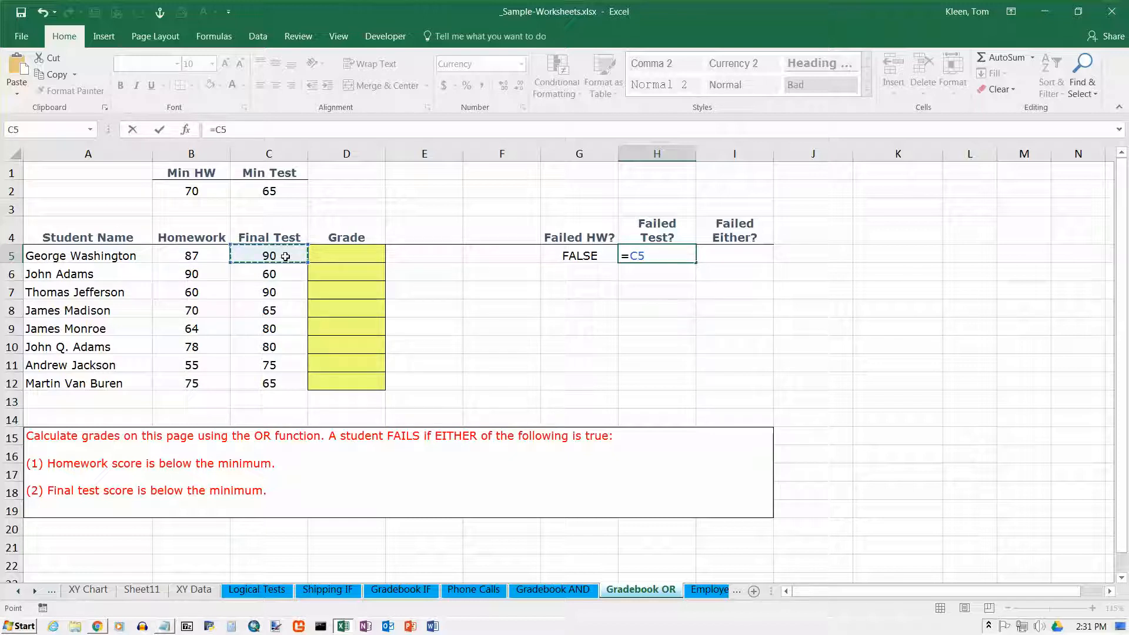
{"action": "type", "text": "<"}
{"action": "left_click", "coordinate": [265, 191]}
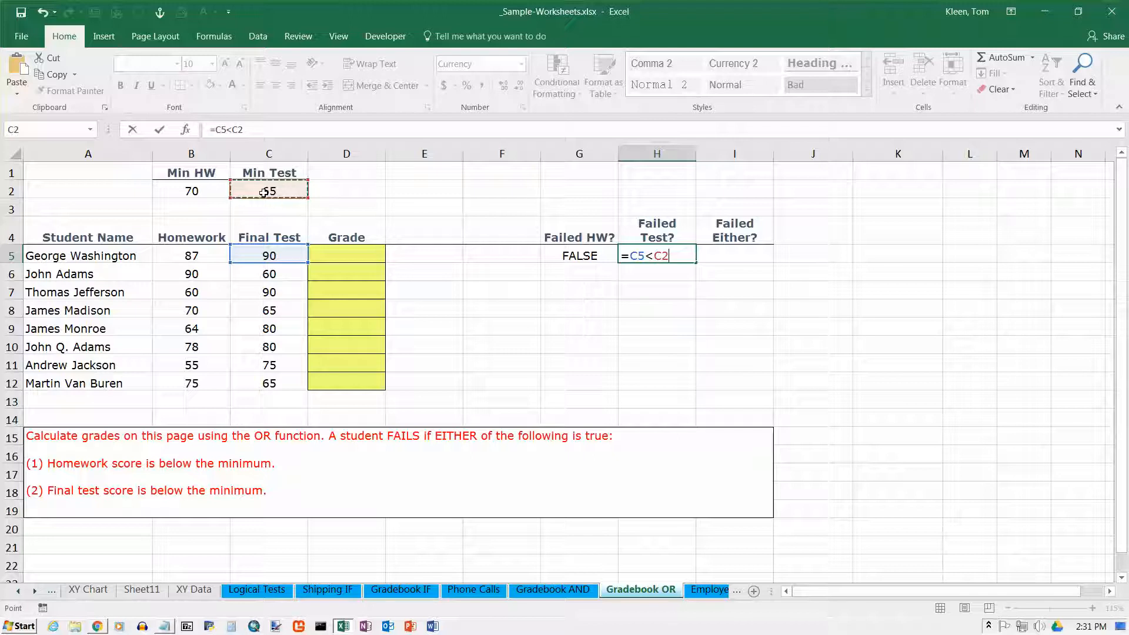
{"action": "key", "text": "F4"}
{"action": "key", "text": "Return"}
{"action": "key", "text": "Up"}
{"action": "key", "text": "Right"}
{"action": "key", "text": "Right"}
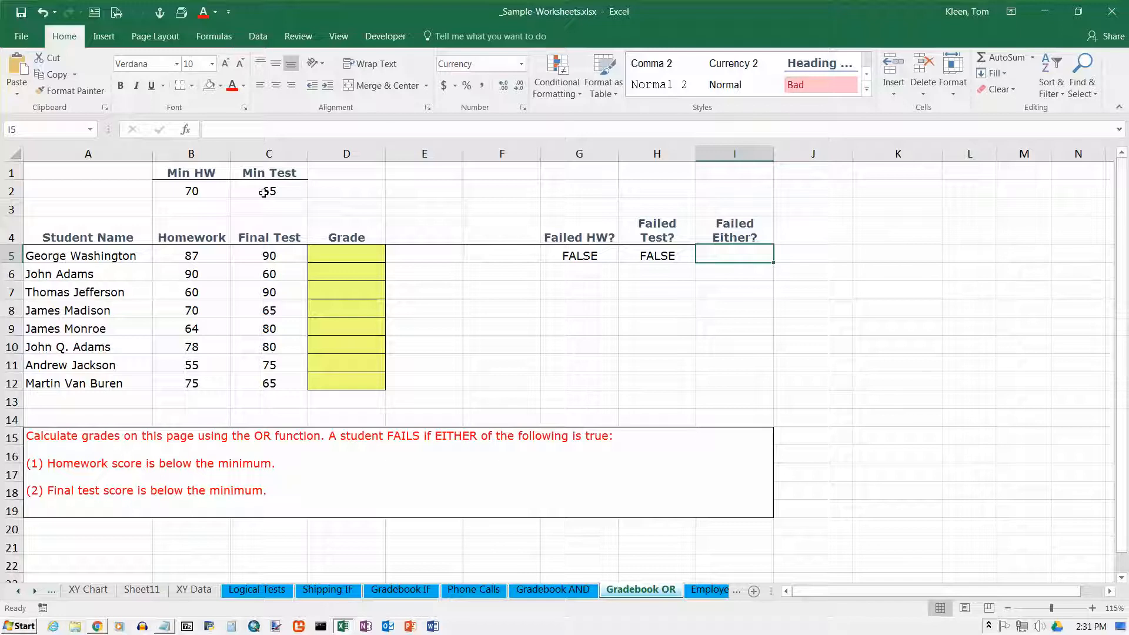
{"action": "type", "text": "="}
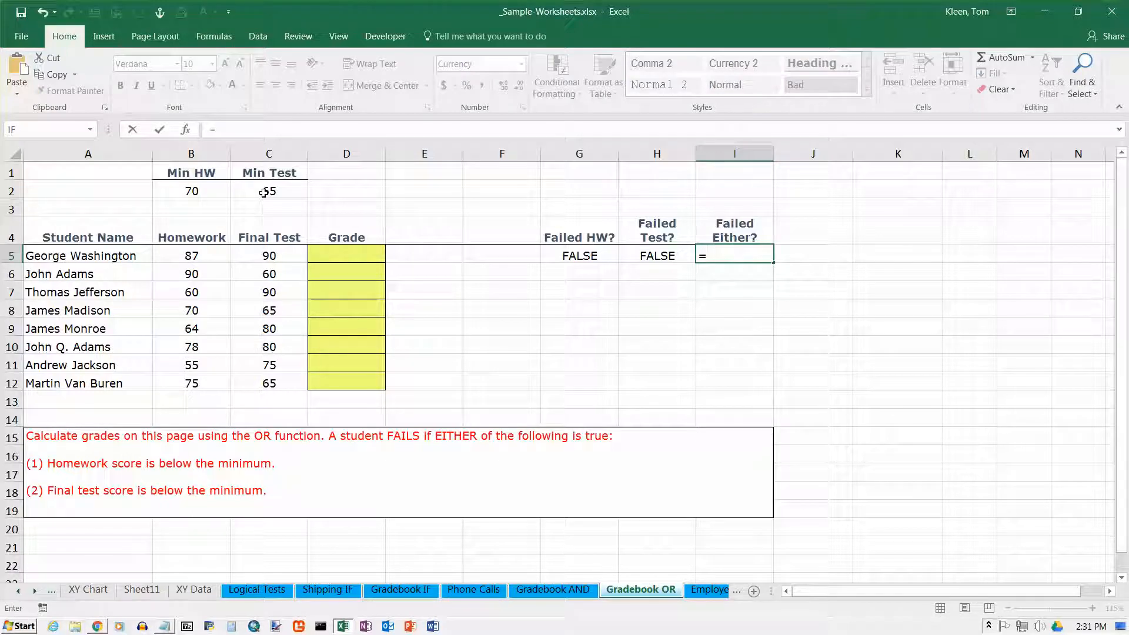
{"action": "key", "text": "BackSpace"}
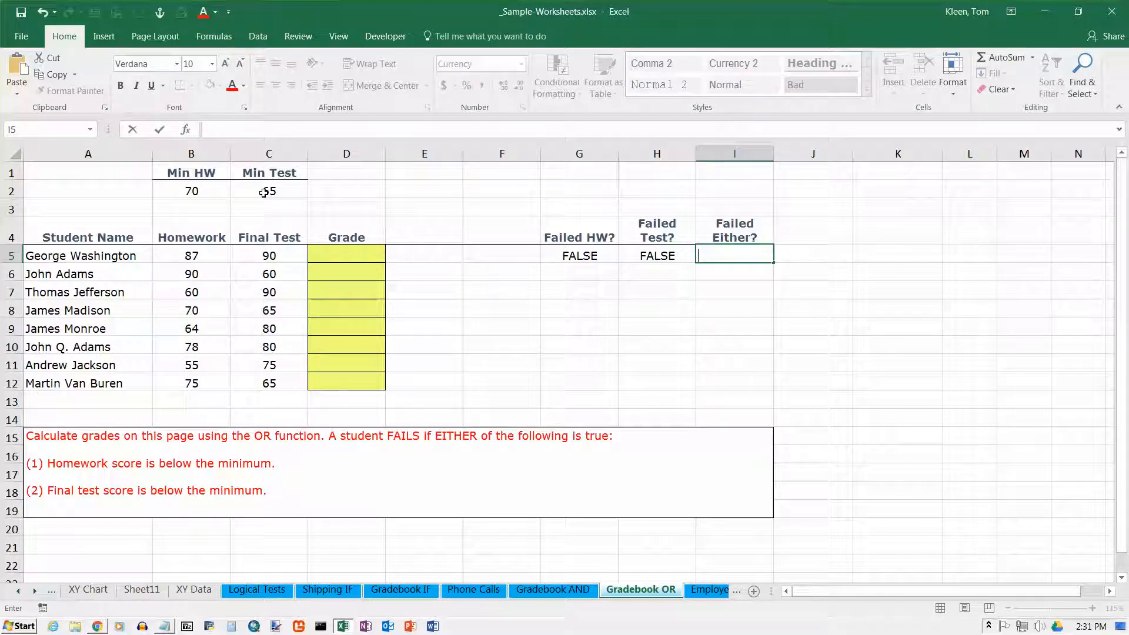
{"action": "key", "text": "Escape"}
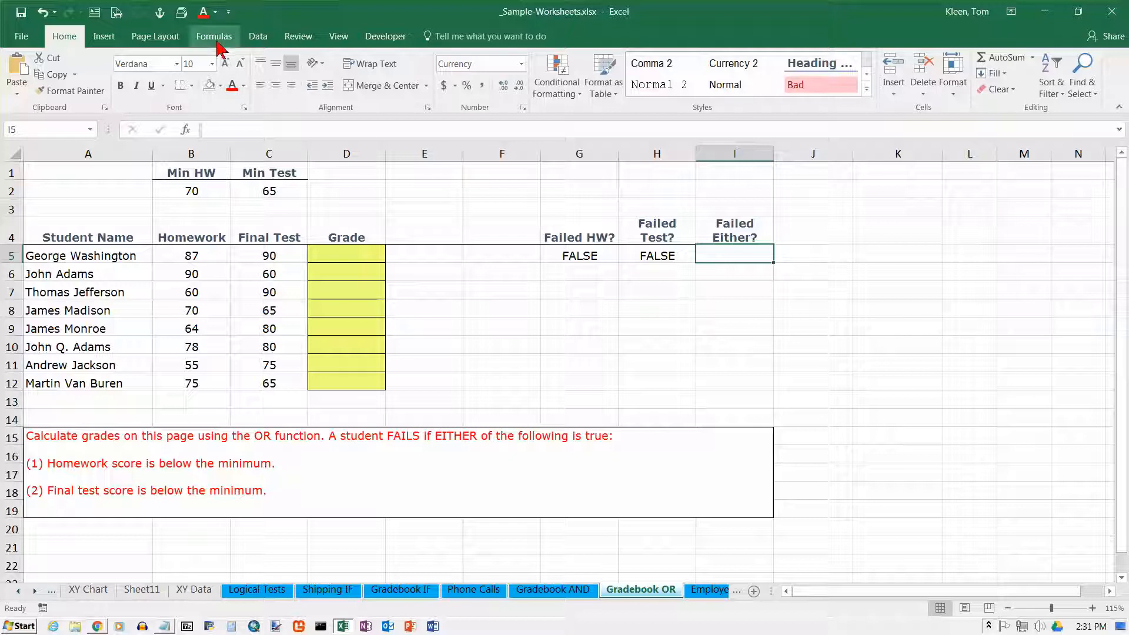
- Insert an OR function in I5 with arguments G5 and H5, and fill the formulas in G5:I5 down through row 12
{"action": "left_click", "coordinate": [210, 37]}
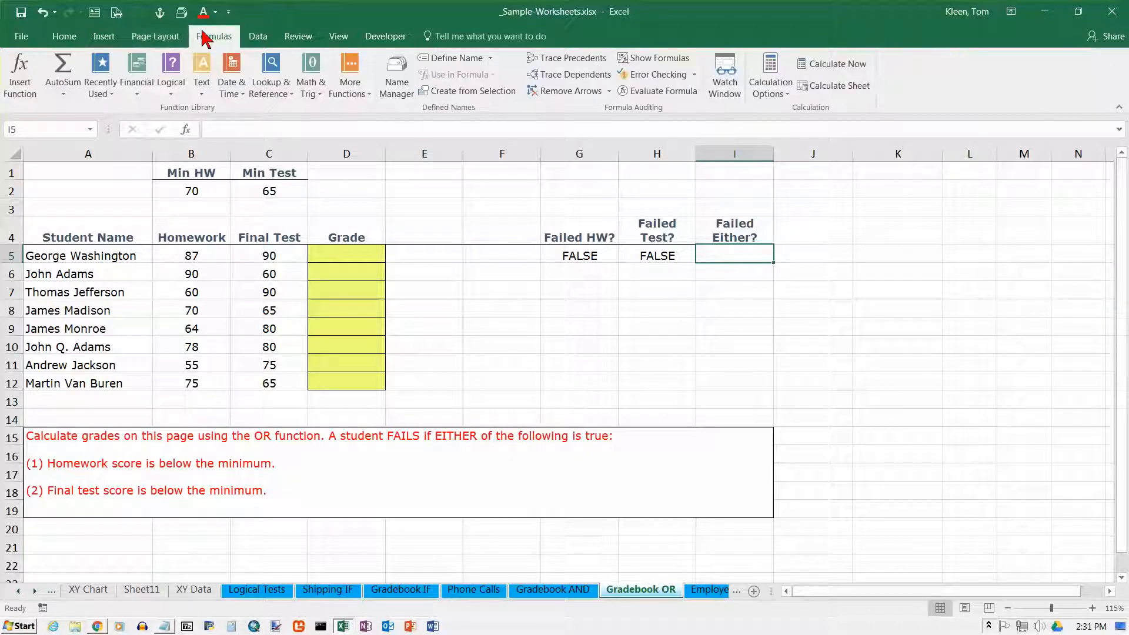
{"action": "left_click", "coordinate": [175, 96]}
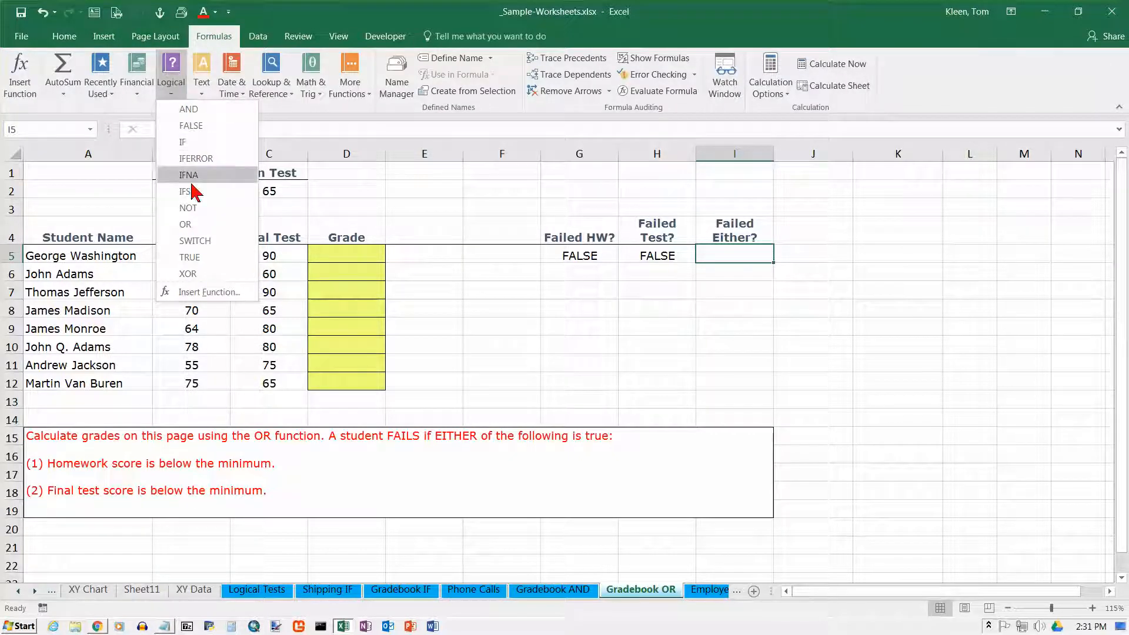
{"action": "left_click", "coordinate": [197, 224]}
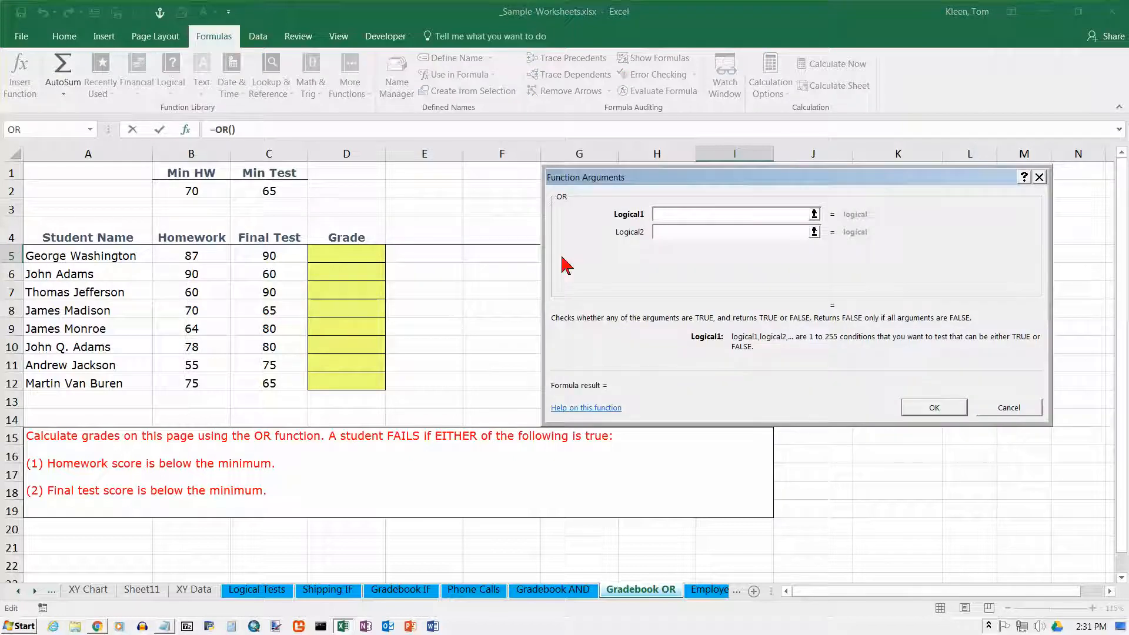
{"action": "left_click_drag", "start_coordinate": [774, 183], "coordinate": [767, 311]}
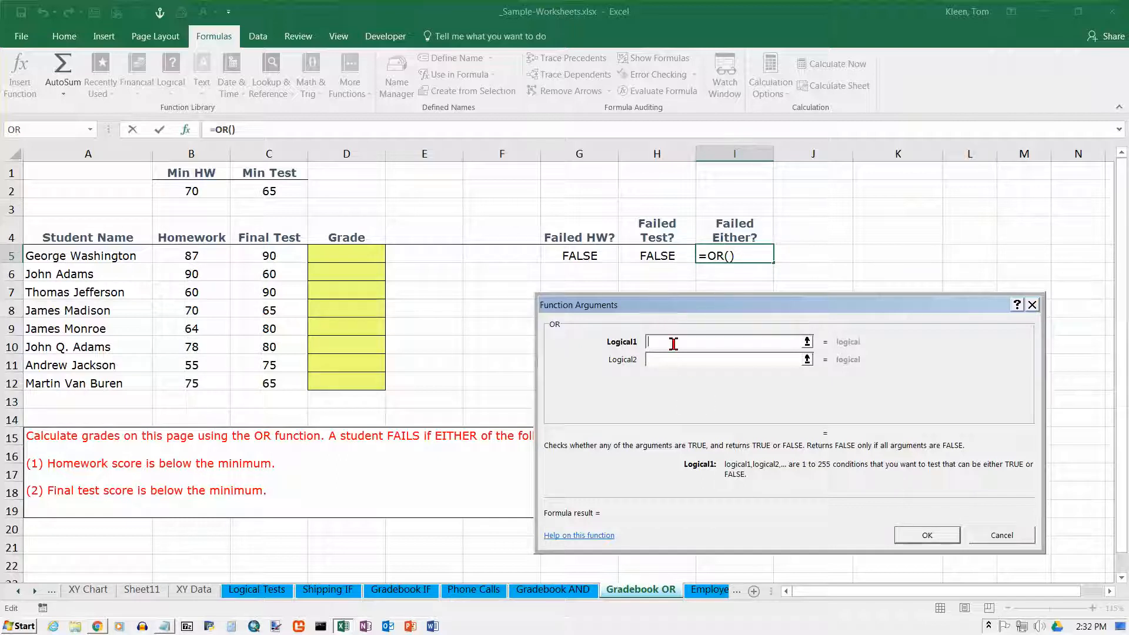
{"action": "left_click", "coordinate": [583, 254]}
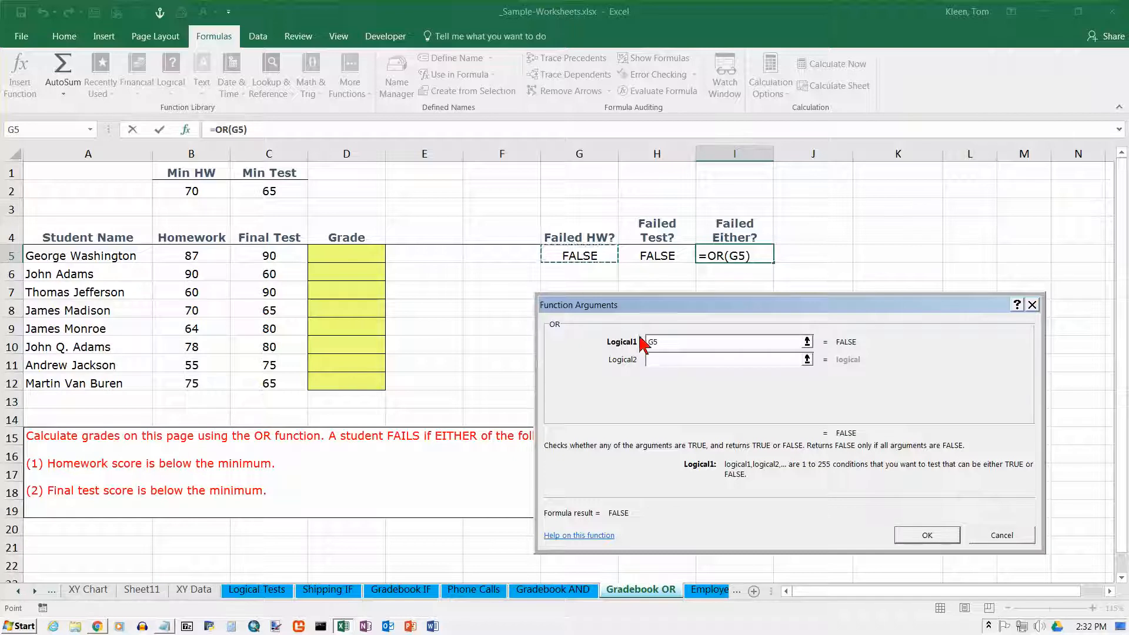
{"action": "left_click", "coordinate": [659, 358]}
{"action": "left_click", "coordinate": [650, 259]}
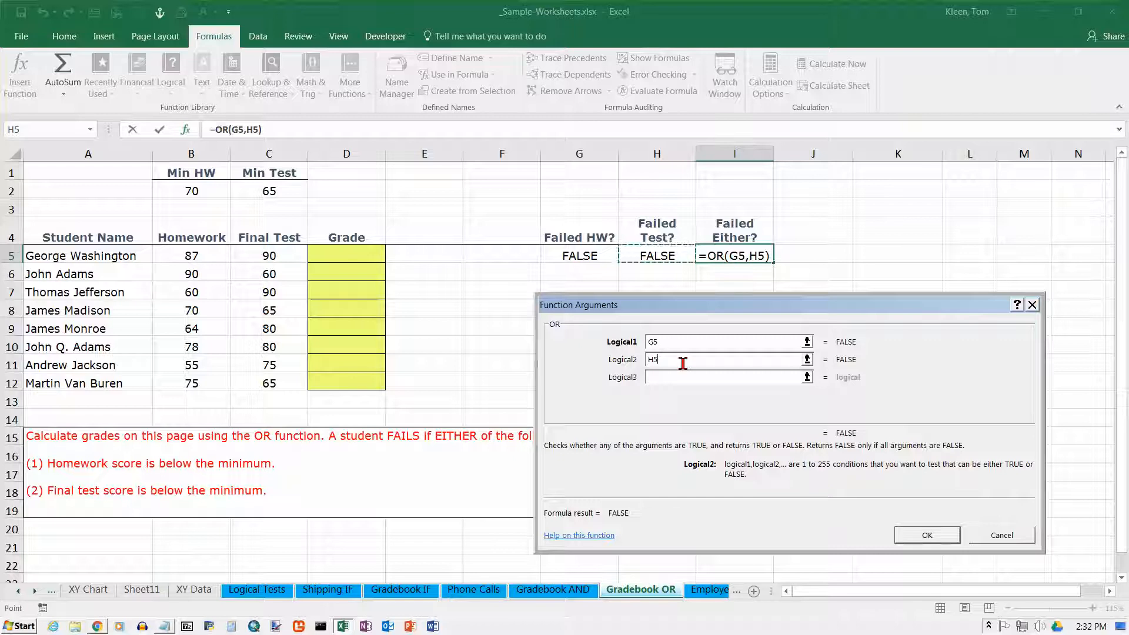
{"action": "left_click", "coordinate": [941, 537]}
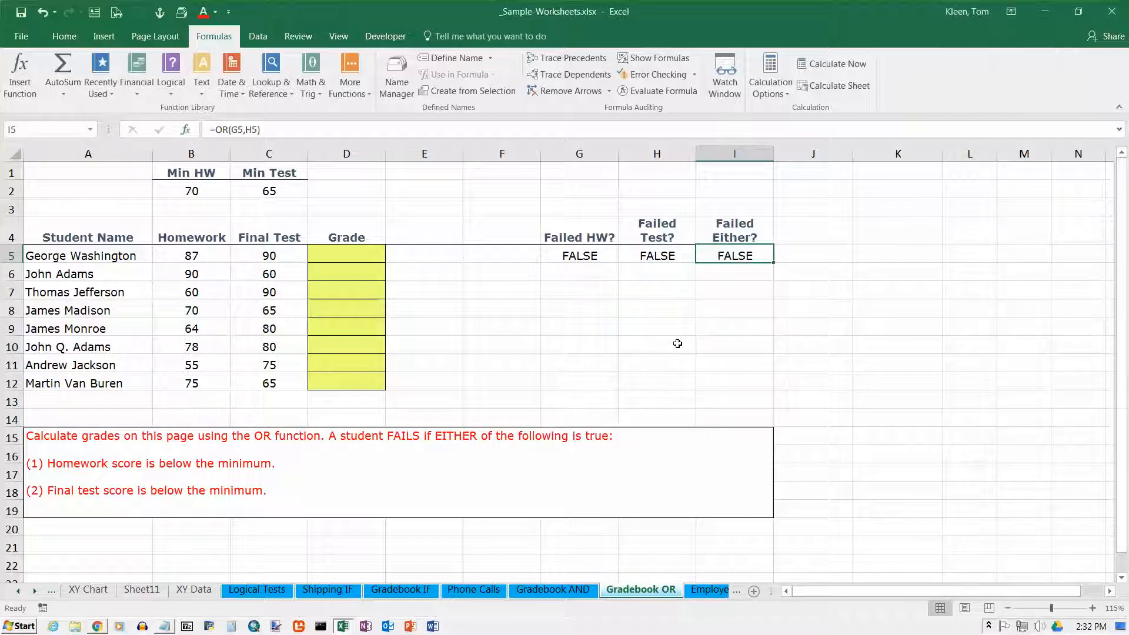
{"action": "left_click_drag", "start_coordinate": [582, 255], "coordinate": [796, 393]}
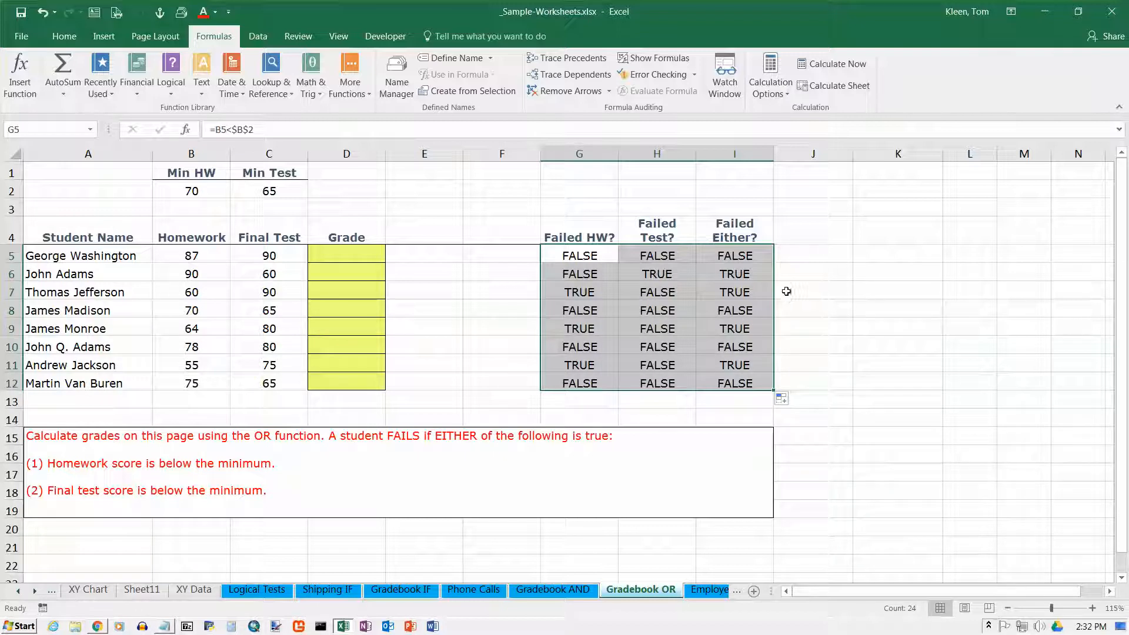
- Examine the OR results in the Failed Either? column row by row against the homework and test checks
{"action": "left_click", "coordinate": [723, 273]}
{"action": "left_click", "coordinate": [727, 291]}
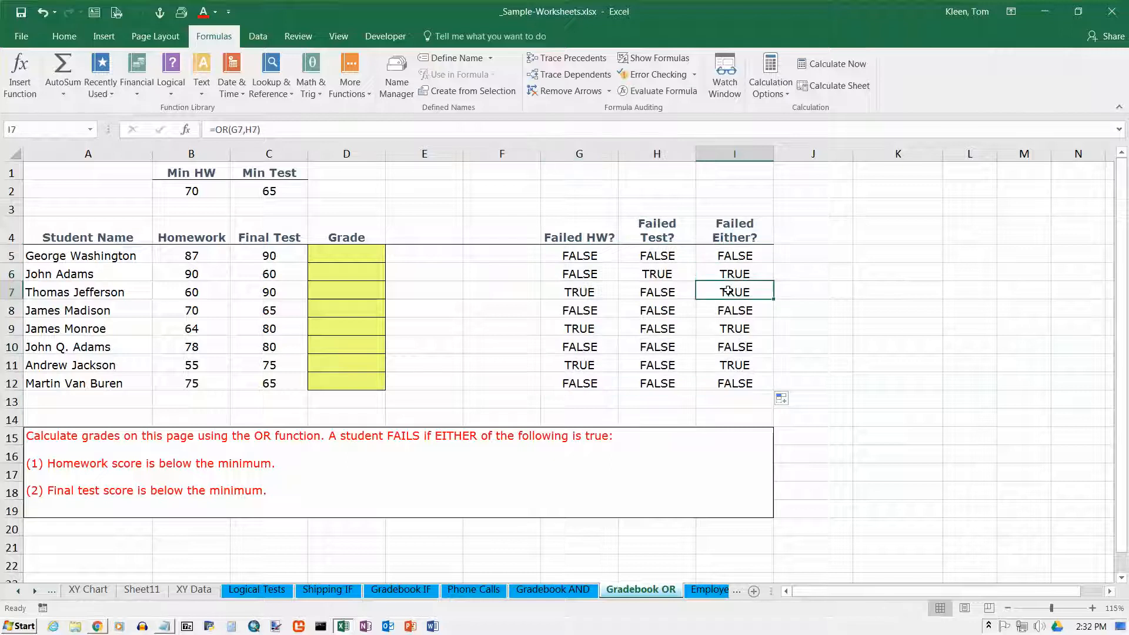
{"action": "left_click", "coordinate": [732, 308]}
{"action": "left_click", "coordinate": [733, 256]}
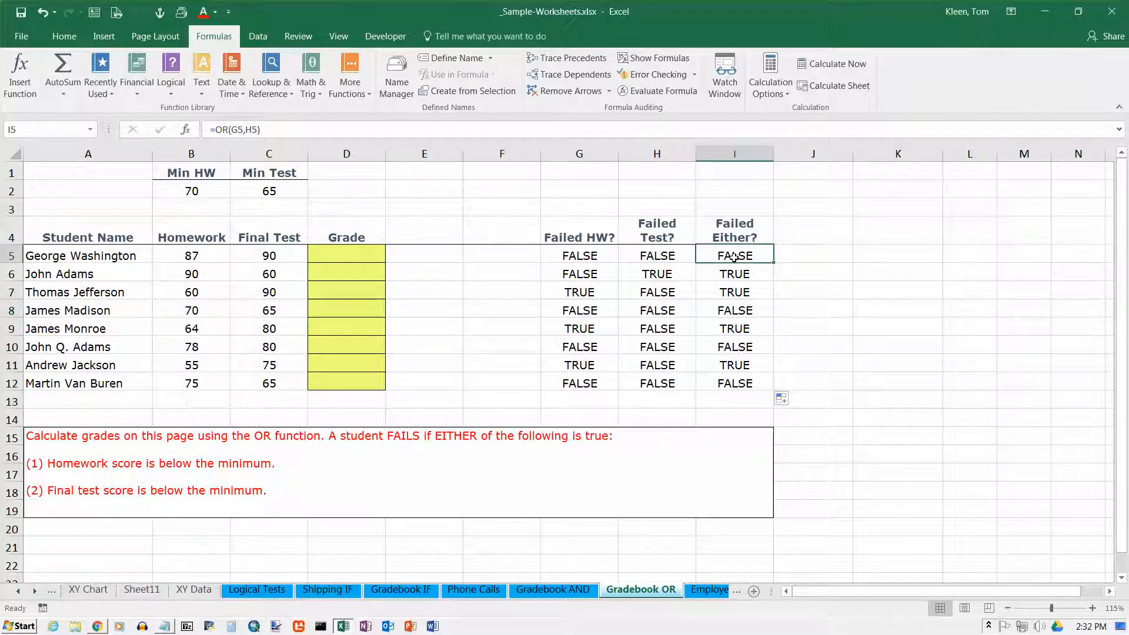
{"action": "left_click", "coordinate": [750, 377]}
{"action": "left_click", "coordinate": [739, 363]}
{"action": "left_click", "coordinate": [731, 344]}
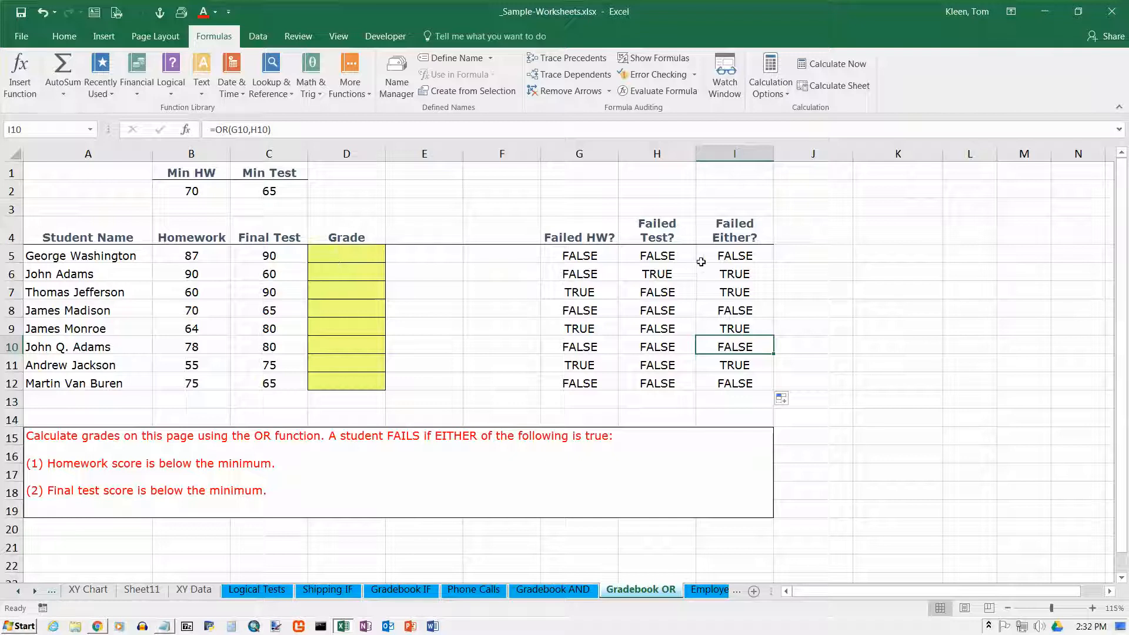
{"action": "left_click", "coordinate": [723, 259]}
{"action": "left_click", "coordinate": [729, 275]}
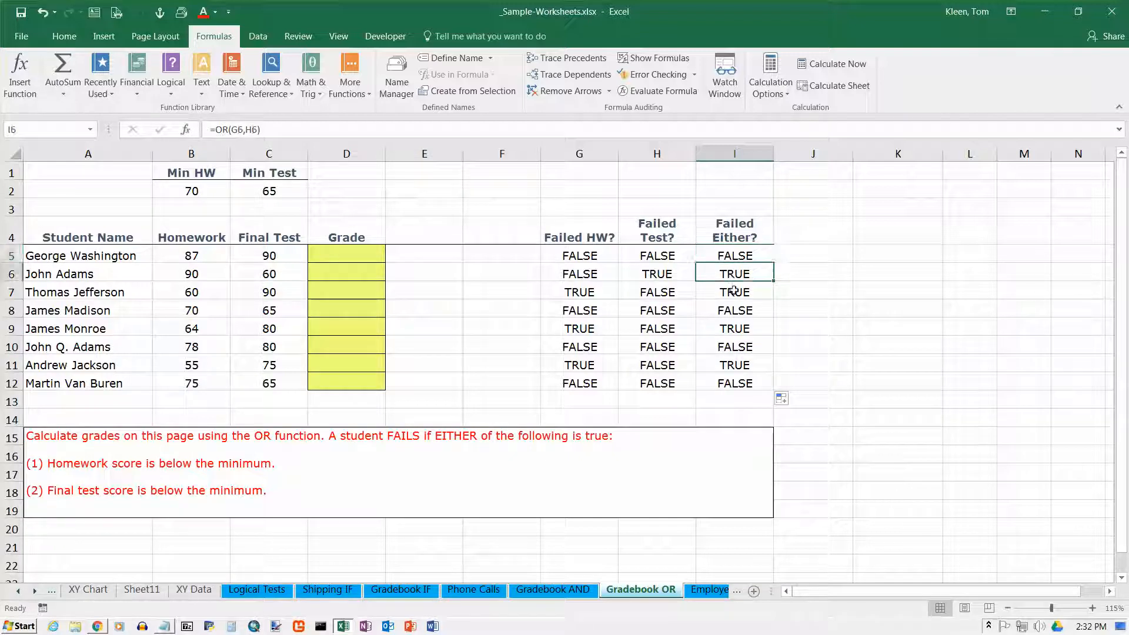
{"action": "left_click", "coordinate": [734, 296]}
{"action": "left_click", "coordinate": [737, 314]}
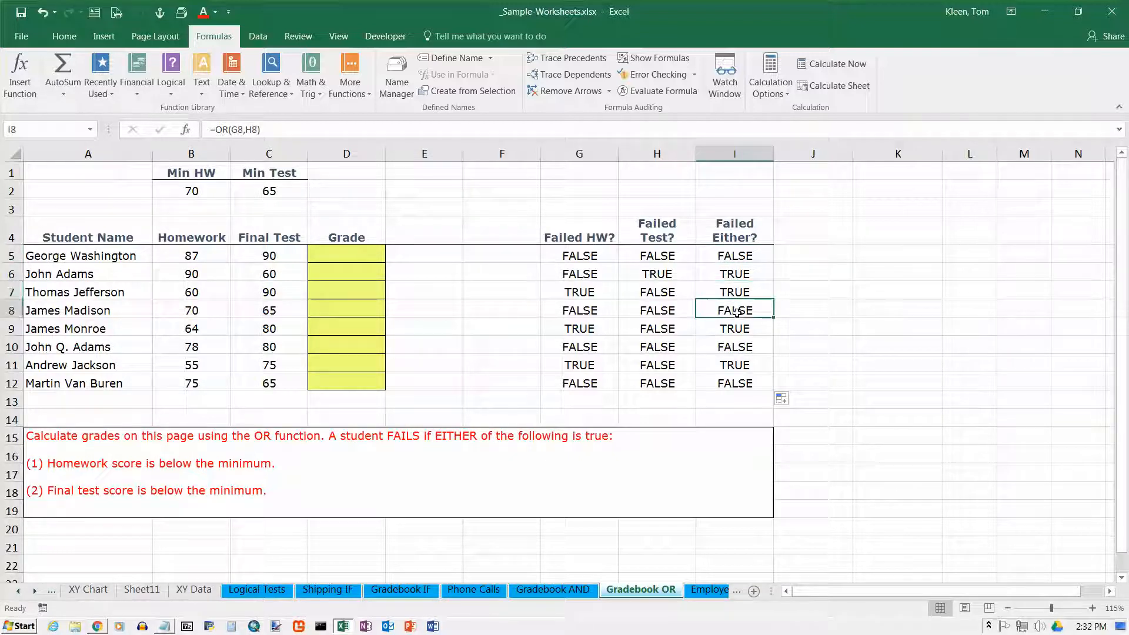
{"action": "left_click", "coordinate": [742, 328]}
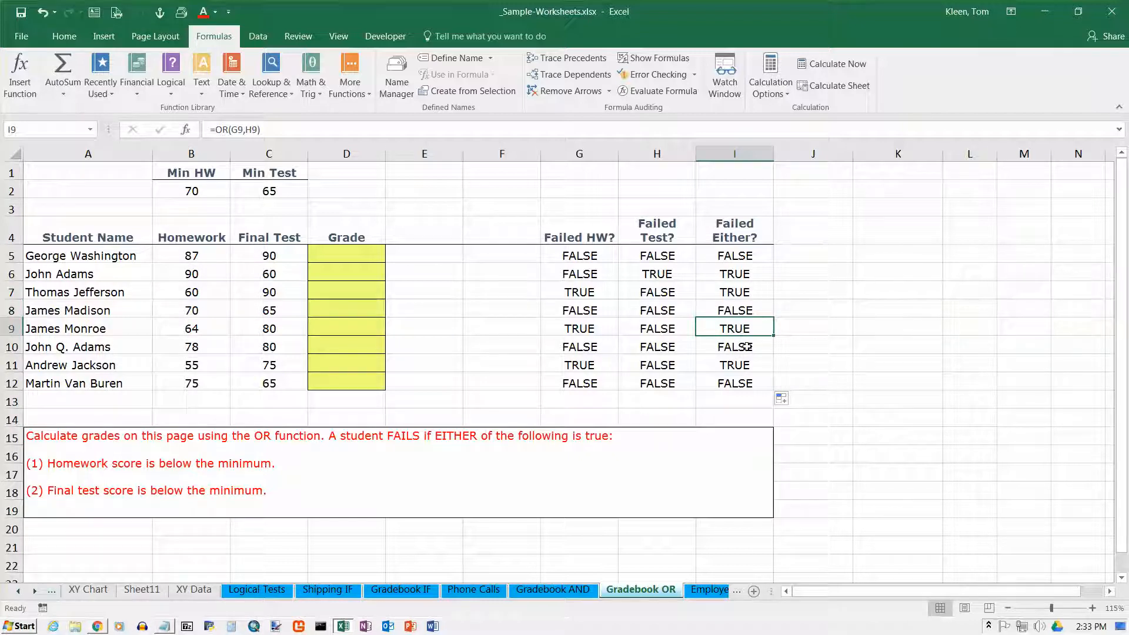
{"action": "left_click", "coordinate": [747, 347]}
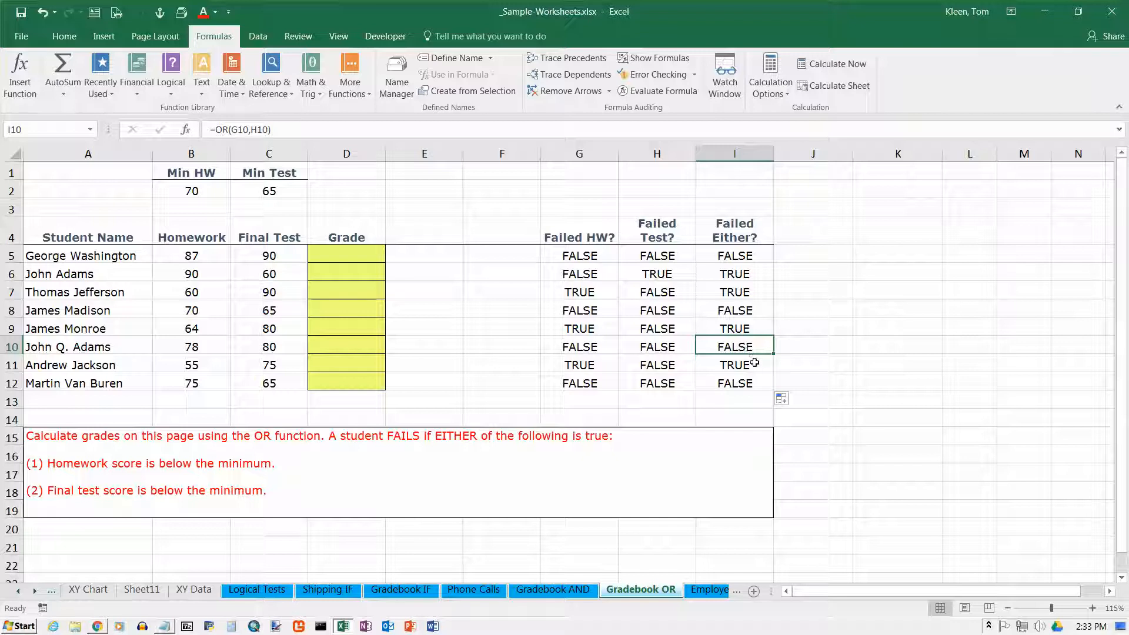
{"action": "left_click", "coordinate": [754, 365]}
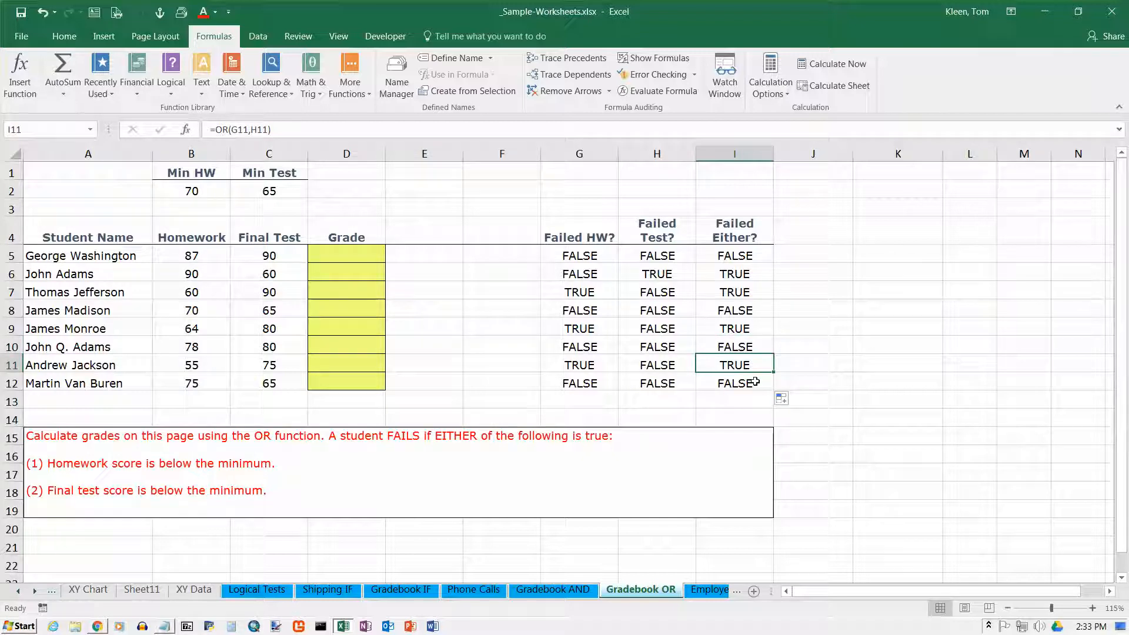
- Insert an IF function in D5 with logical test I5, returning "F" if true and "P" if false
{"action": "left_click", "coordinate": [756, 383]}
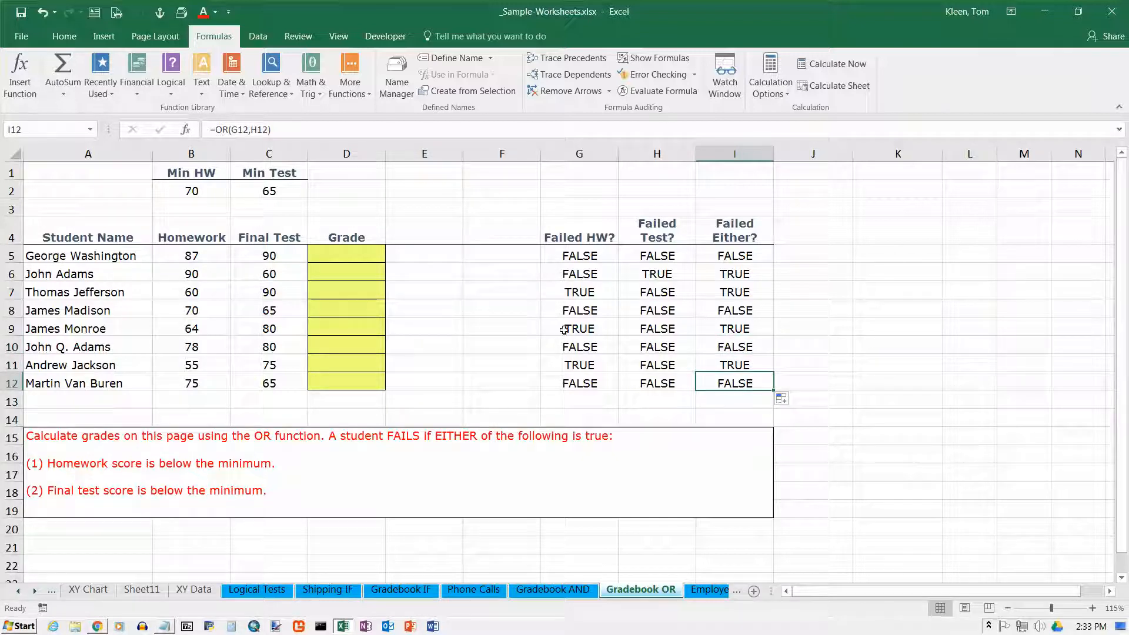
{"action": "left_click", "coordinate": [332, 253]}
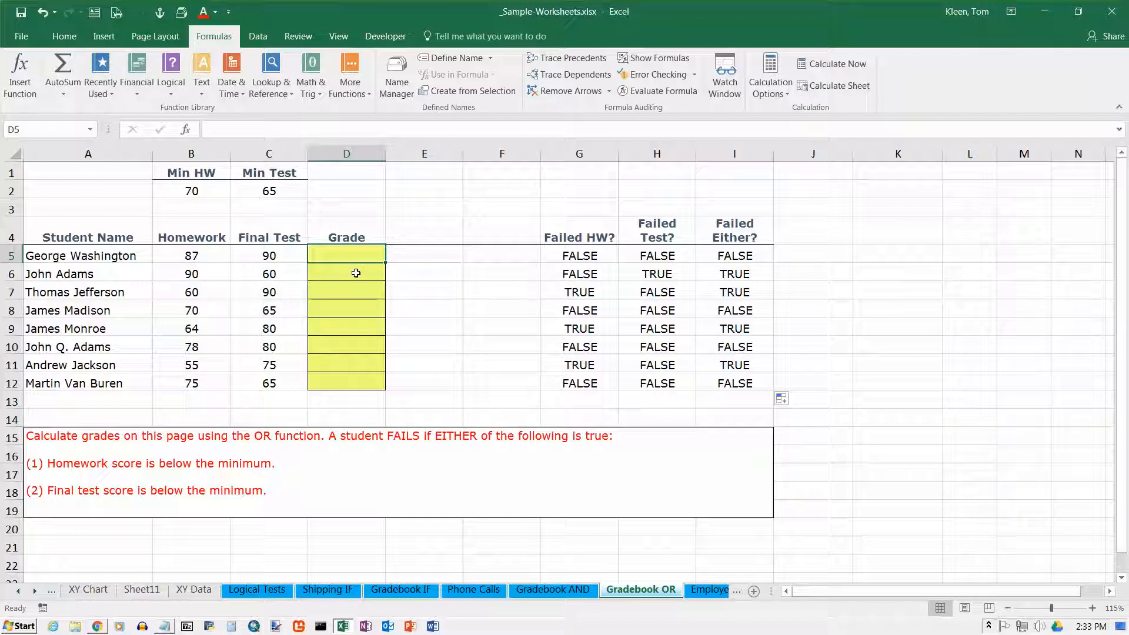
{"action": "left_click", "coordinate": [174, 97]}
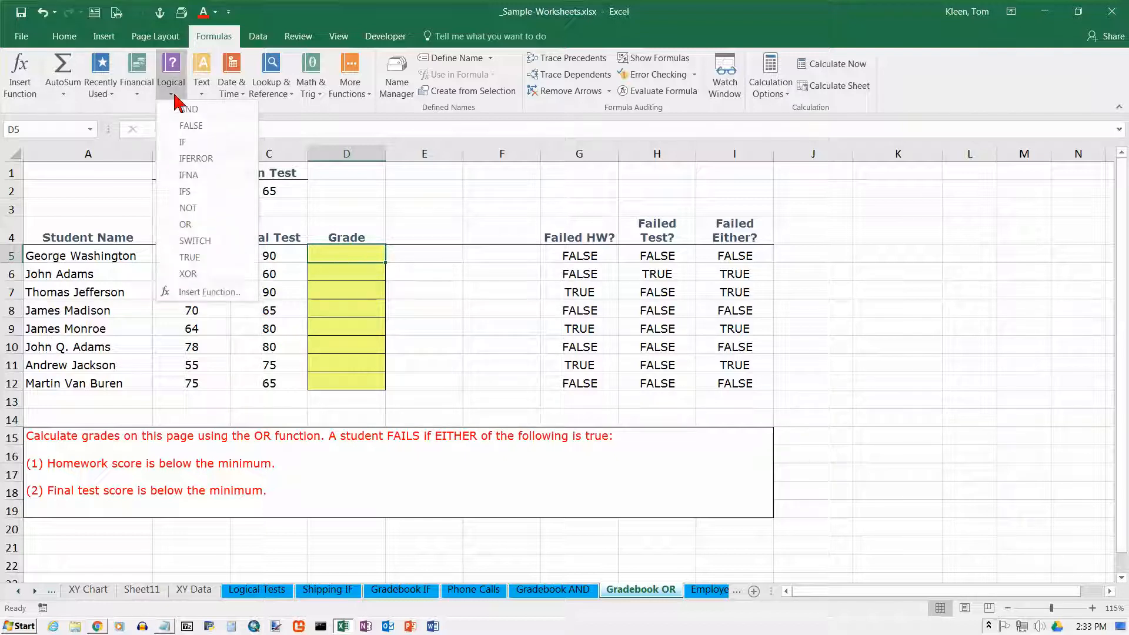
{"action": "left_click", "coordinate": [183, 136]}
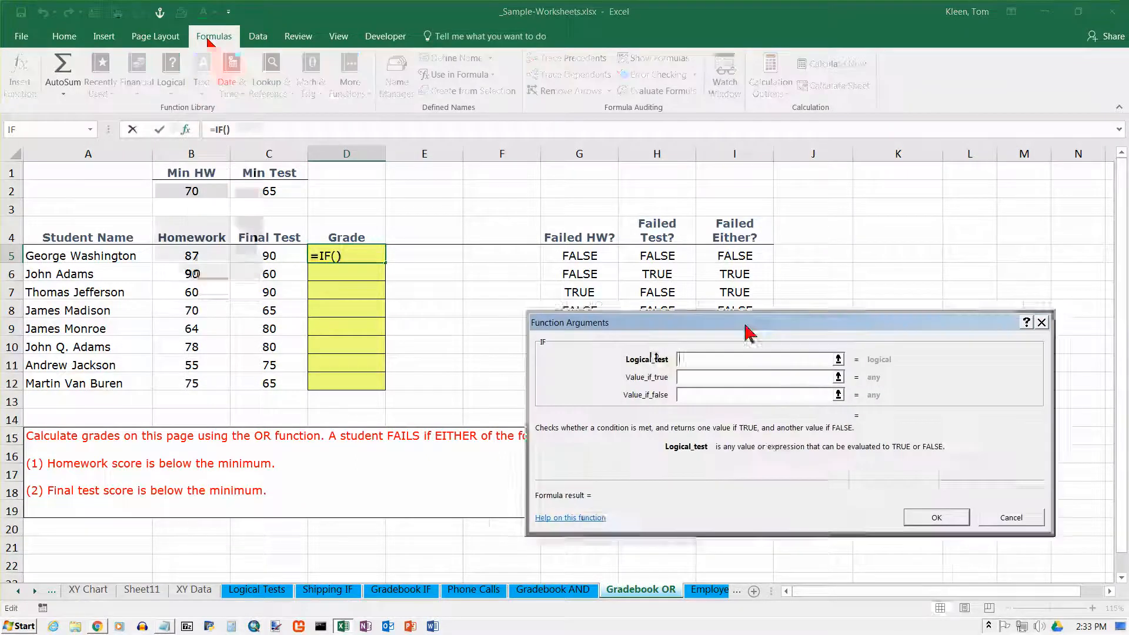
{"action": "left_click_drag", "start_coordinate": [749, 327], "coordinate": [700, 412]}
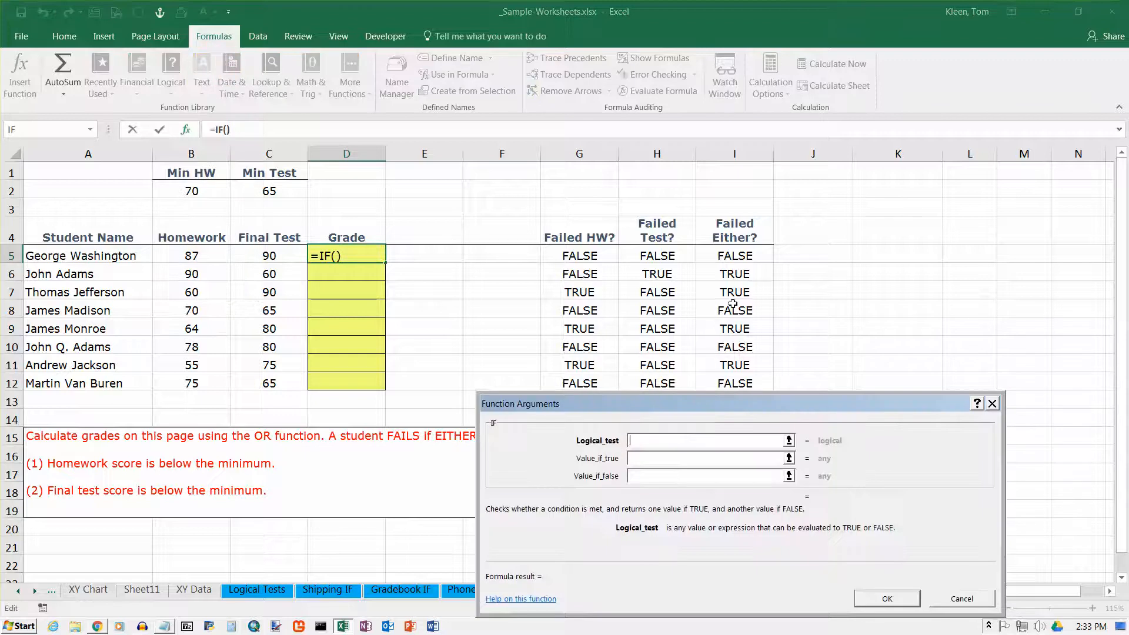
{"action": "left_click", "coordinate": [736, 259]}
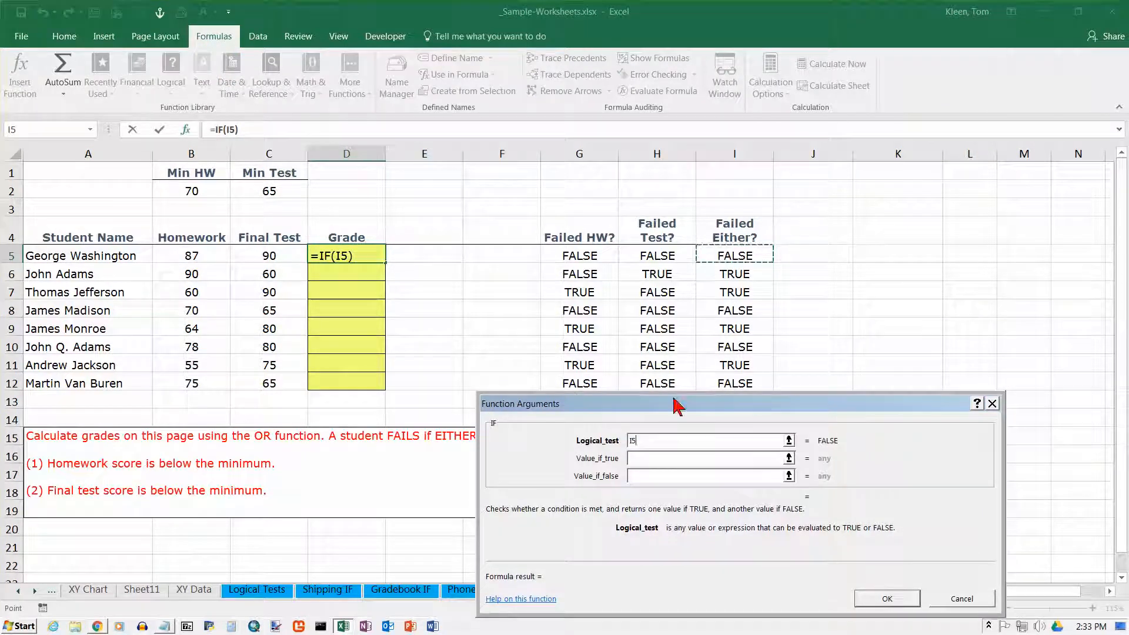
{"action": "left_click", "coordinate": [652, 458]}
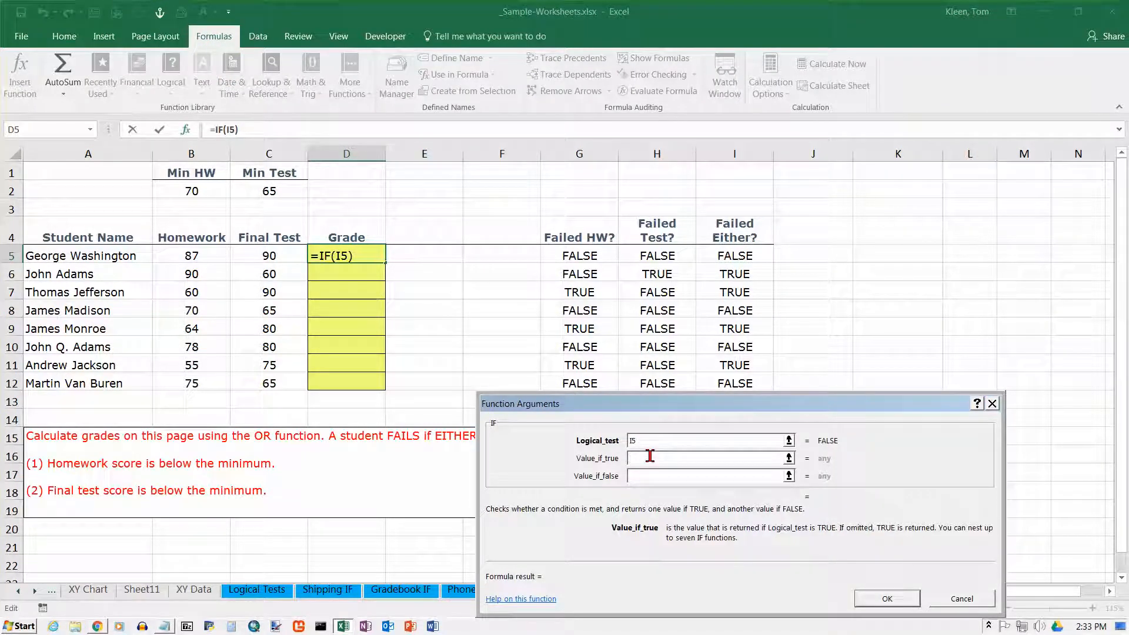
{"action": "type", "text": "F"}
{"action": "key", "text": "Tab"}
{"action": "type", "text": "P"}
{"action": "key", "text": "Tab"}
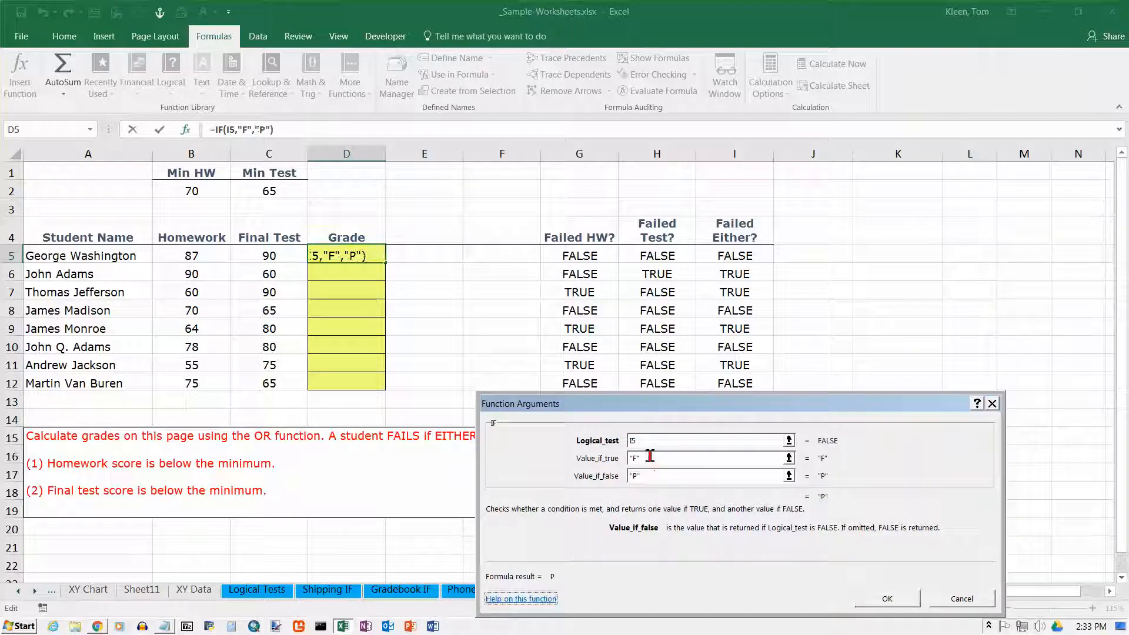
{"action": "left_click_drag", "start_coordinate": [721, 404], "coordinate": [821, 223]}
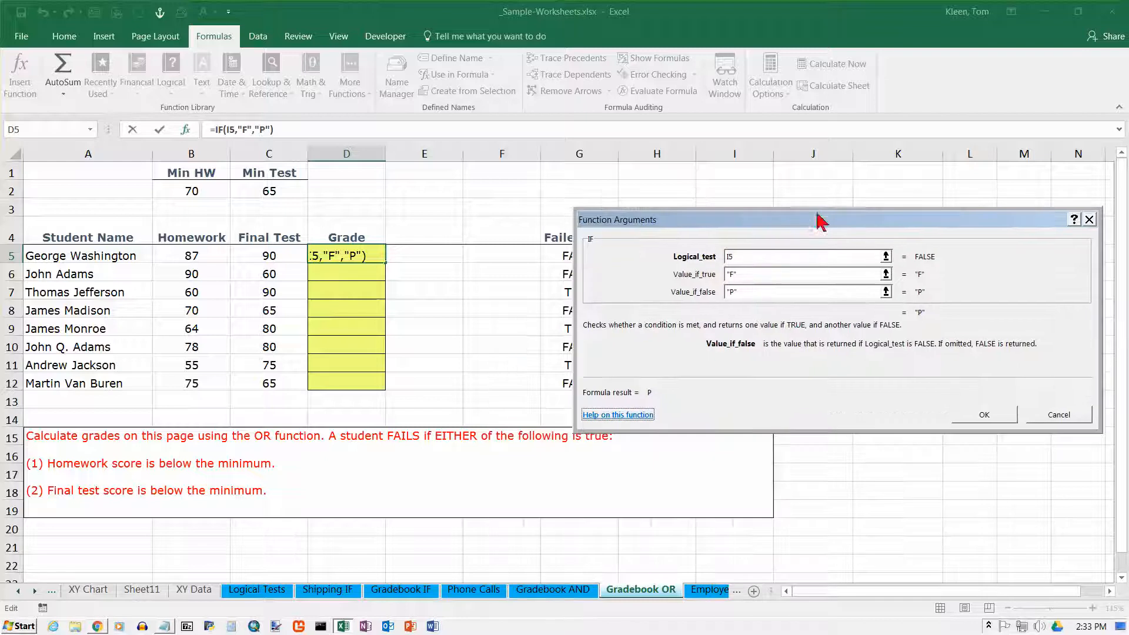
{"action": "left_click", "coordinate": [984, 419]}
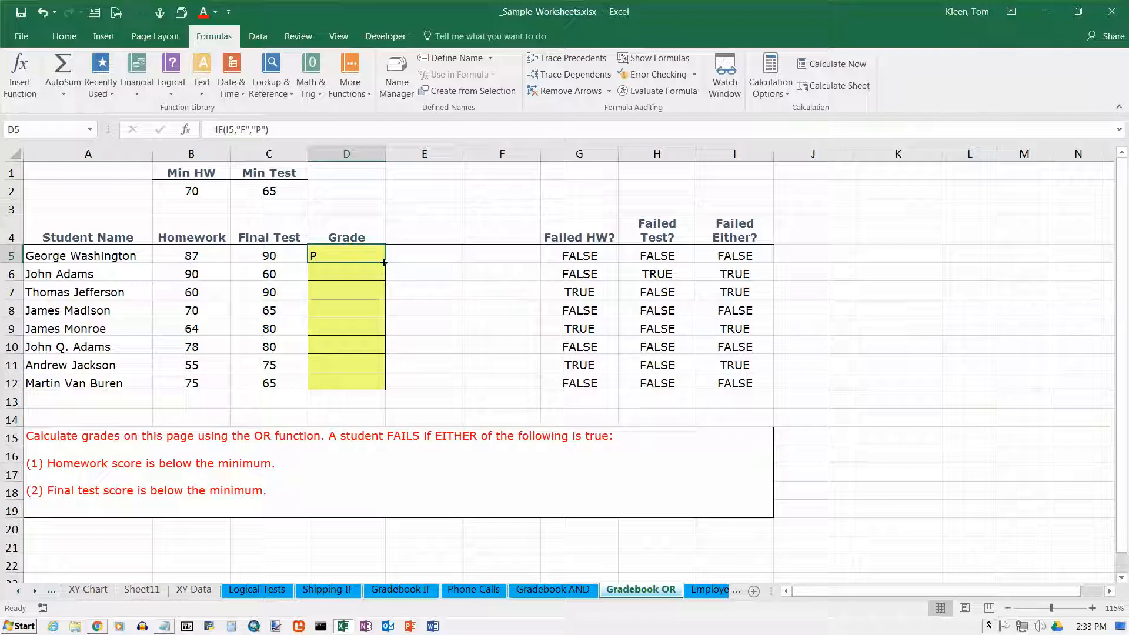
- Center the grade in D5 and fill its formula down through D12
{"action": "left_click", "coordinate": [76, 37]}
{"action": "left_click", "coordinate": [276, 86]}
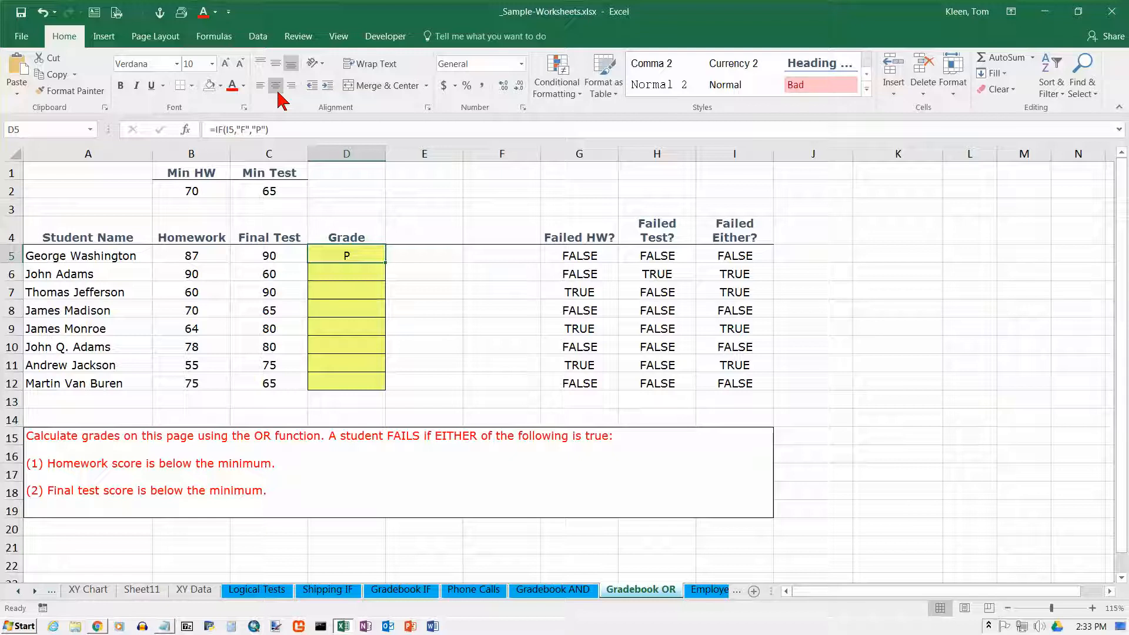
{"action": "left_click_drag", "start_coordinate": [386, 262], "coordinate": [379, 385]}
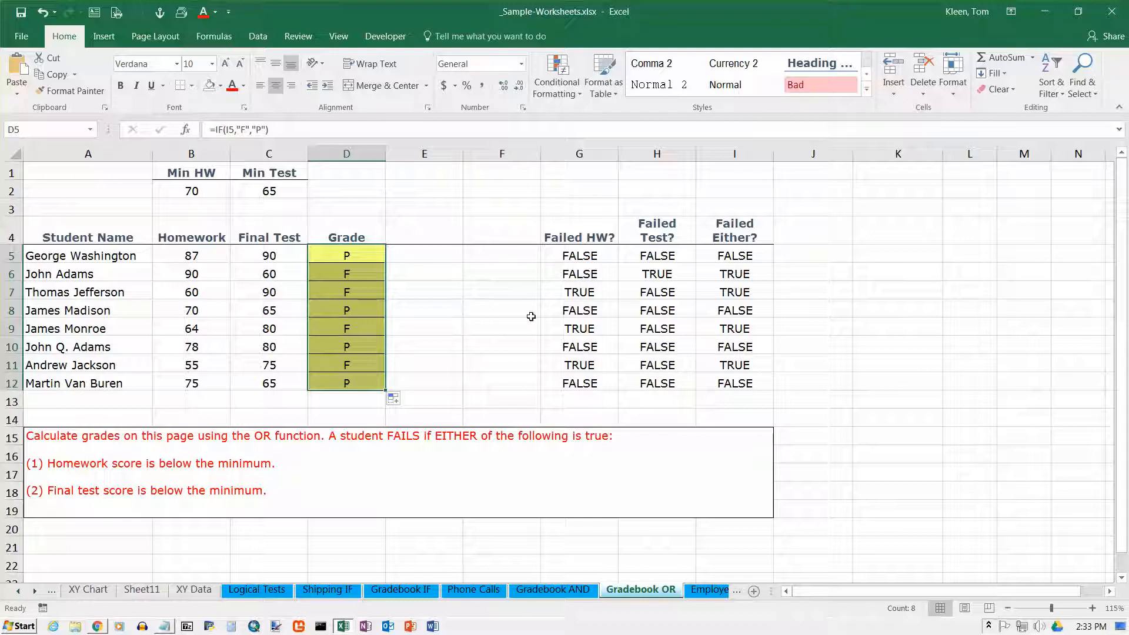
- Compare the Failed Either? results with the grades in rows 6 to 10, and review the helper columns in G4:I12
{"action": "left_click", "coordinate": [724, 275]}
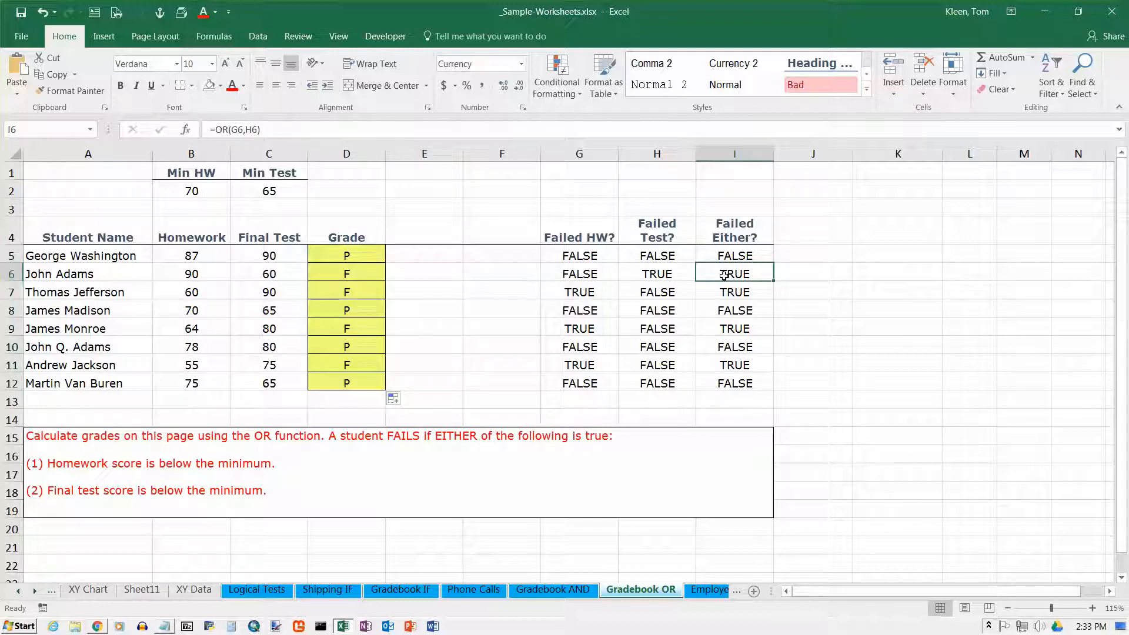
{"action": "left_click", "coordinate": [369, 277], "text": "ctrl"}
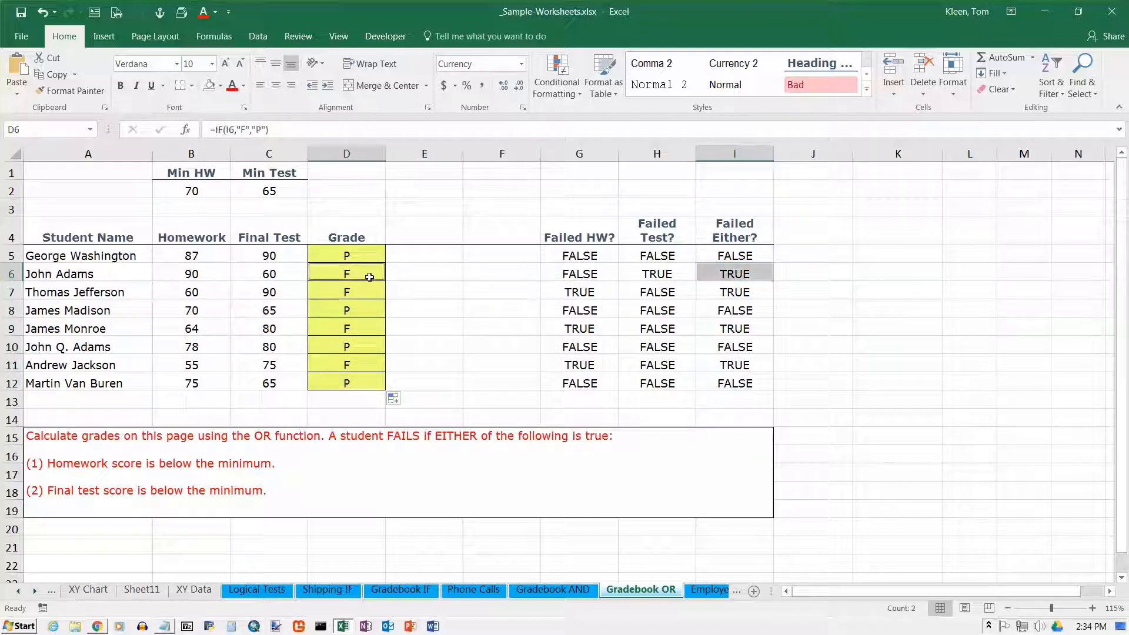
{"action": "left_click", "coordinate": [713, 290], "text": "ctrl"}
{"action": "left_click", "coordinate": [356, 296], "text": "ctrl"}
{"action": "left_click", "coordinate": [725, 313], "text": "ctrl"}
{"action": "left_click", "coordinate": [365, 315], "text": "ctrl"}
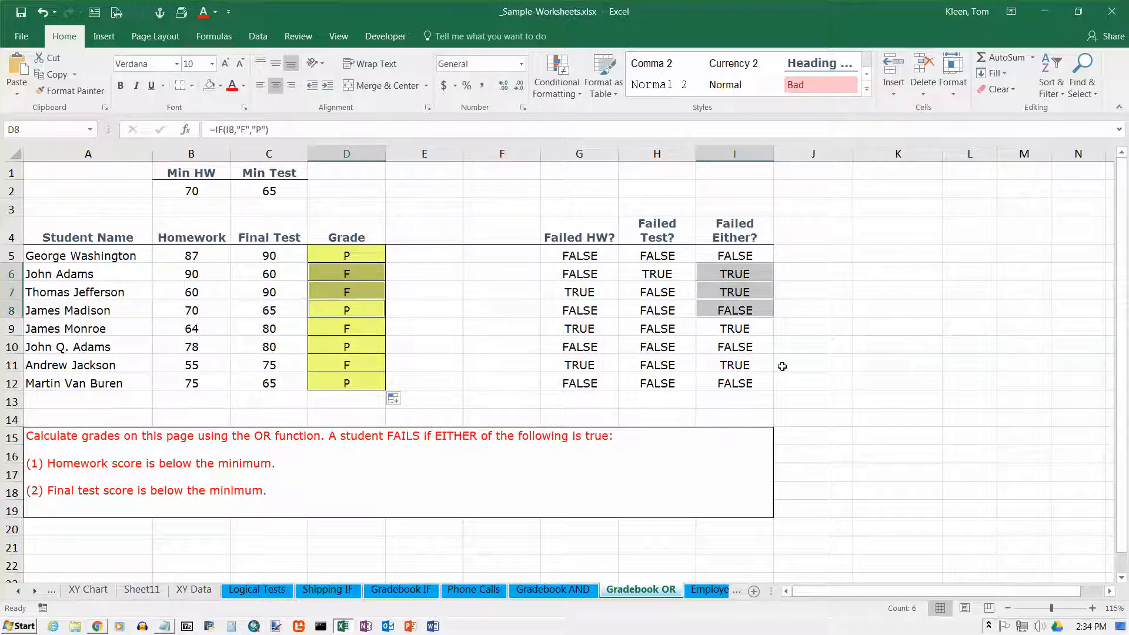
{"action": "left_click", "coordinate": [732, 333], "text": "ctrl"}
{"action": "left_click", "coordinate": [365, 331], "text": "ctrl"}
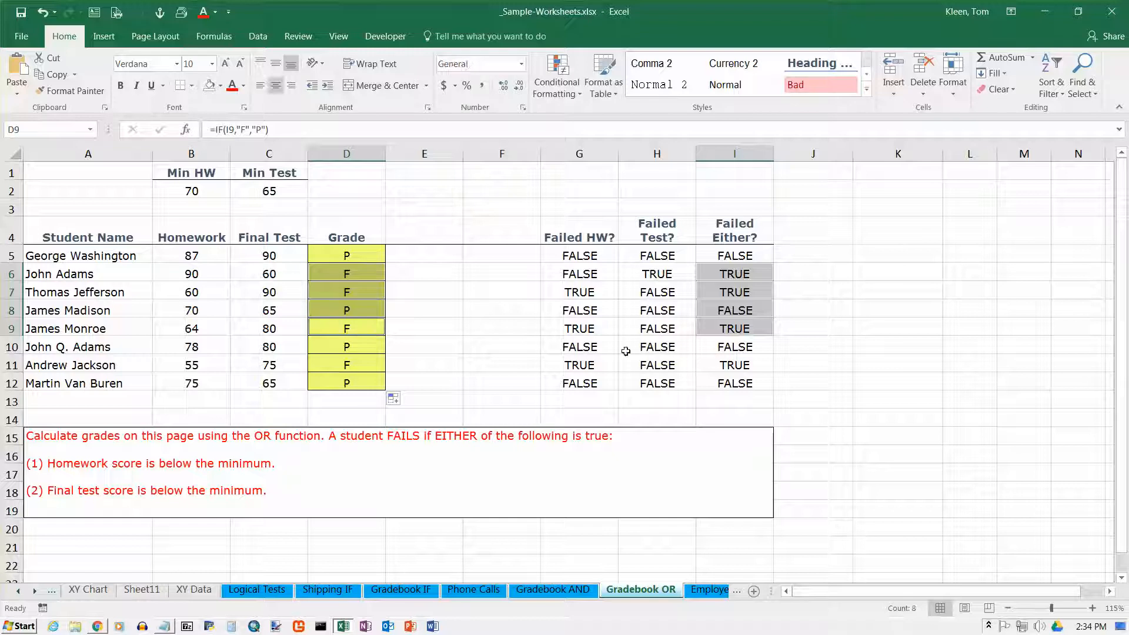
{"action": "left_click", "coordinate": [728, 348], "text": "ctrl"}
{"action": "left_click", "coordinate": [375, 349], "text": "ctrl"}
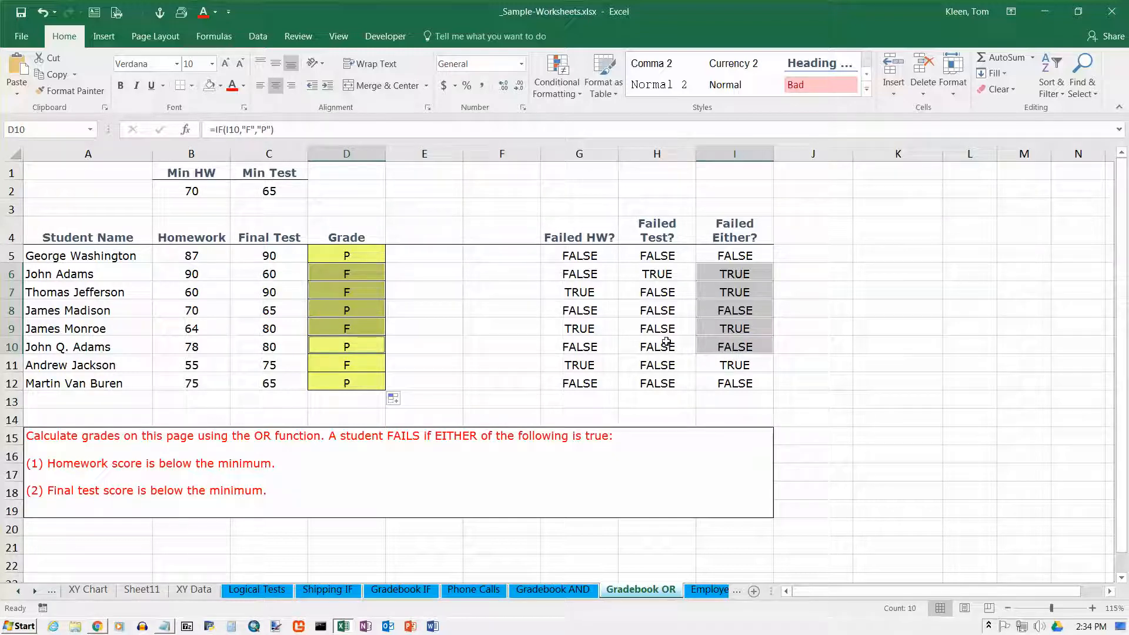
{"action": "left_click", "coordinate": [364, 256]}
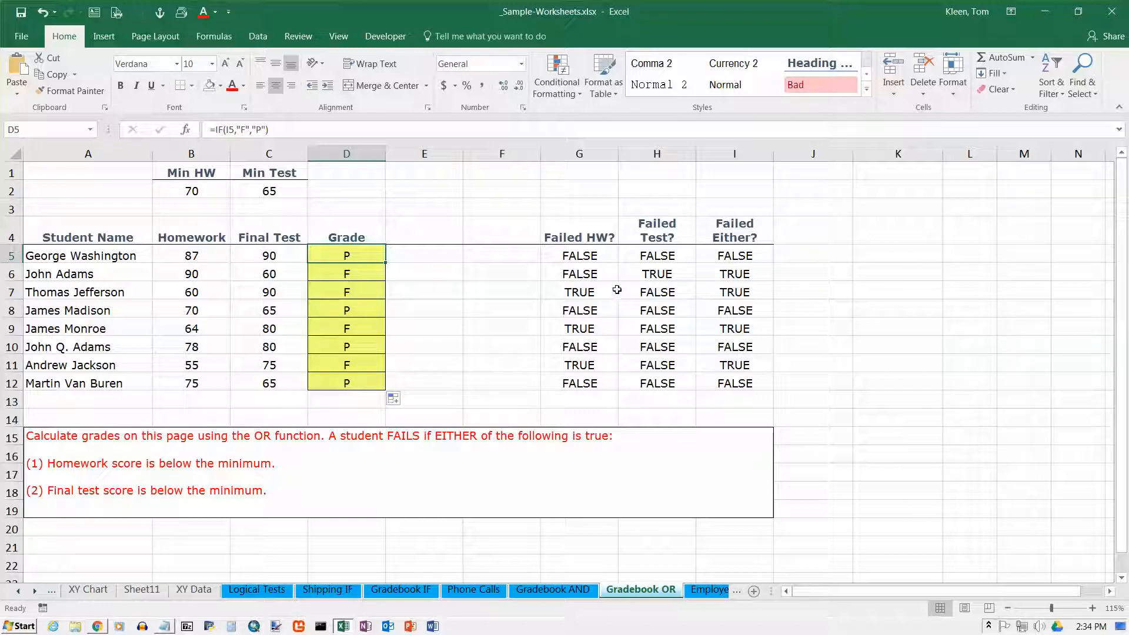
{"action": "left_click_drag", "start_coordinate": [576, 232], "coordinate": [732, 381]}
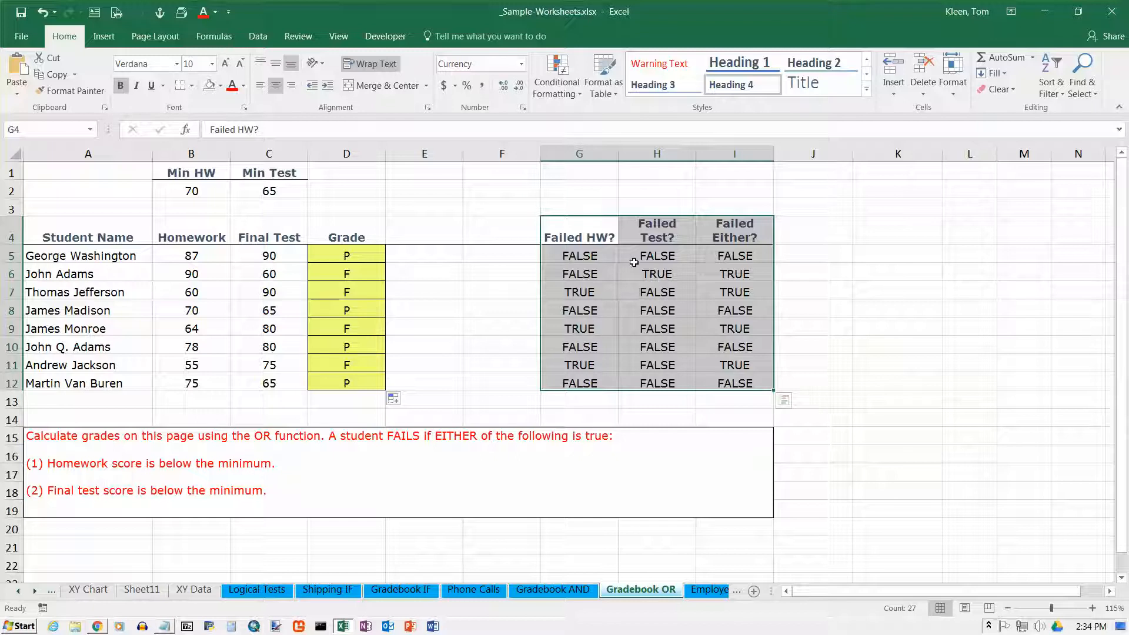
- In the D5 formula, replace the I5 reference with a nested OR function whose first condition is b5<$B$5
{"action": "left_click", "coordinate": [365, 256]}
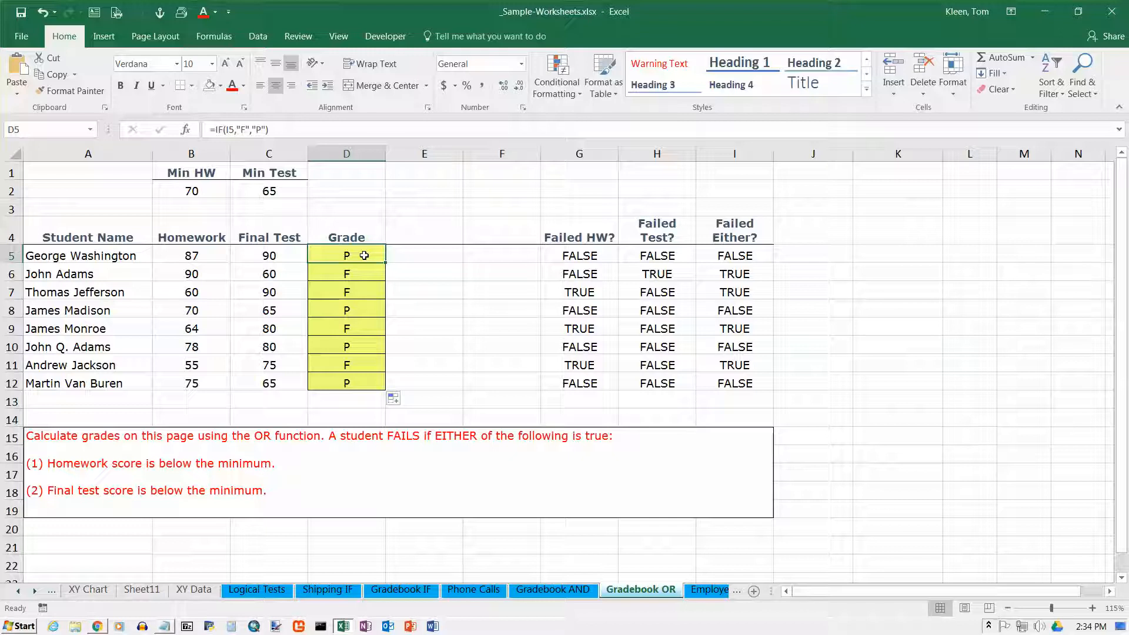
{"action": "double_click", "coordinate": [366, 253]}
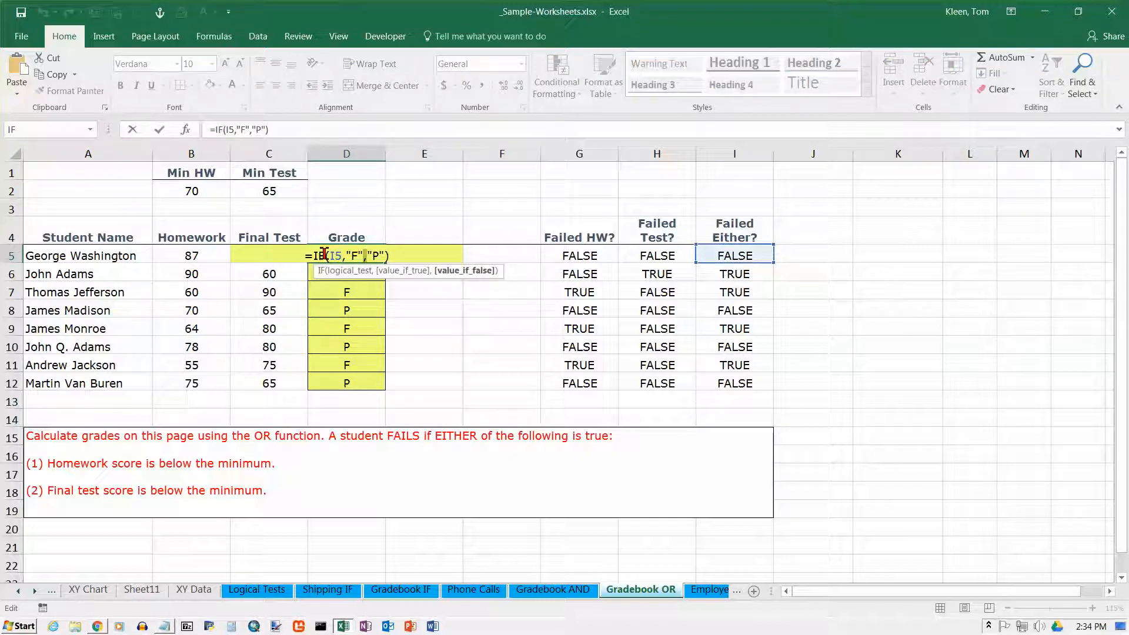
{"action": "left_click", "coordinate": [345, 256]}
{"action": "key", "text": "Left"}
{"action": "key", "text": "BackSpace"}
{"action": "key", "text": "BackSpace"}
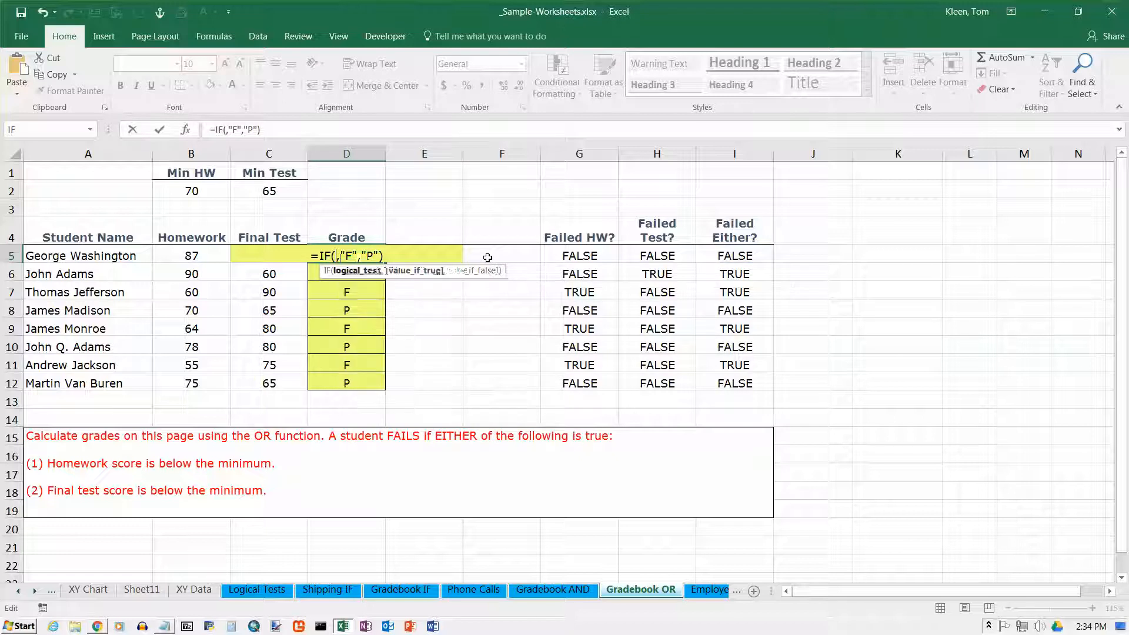
{"action": "type", "text": "OR"}
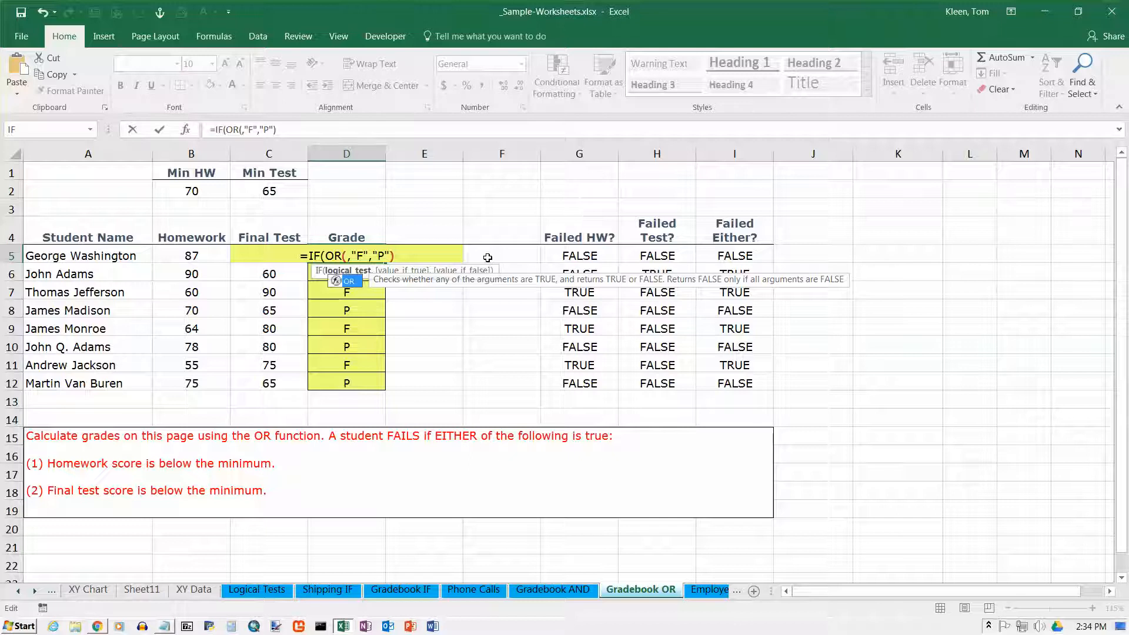
{"action": "type", "text": "("}
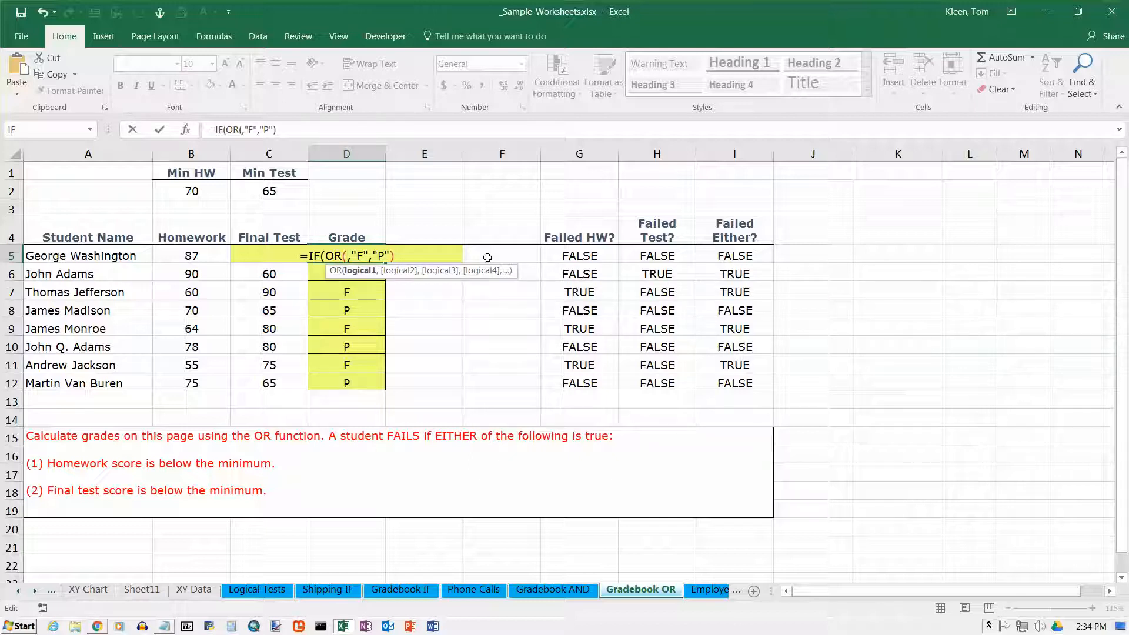
{"action": "type", "text": "b5"}
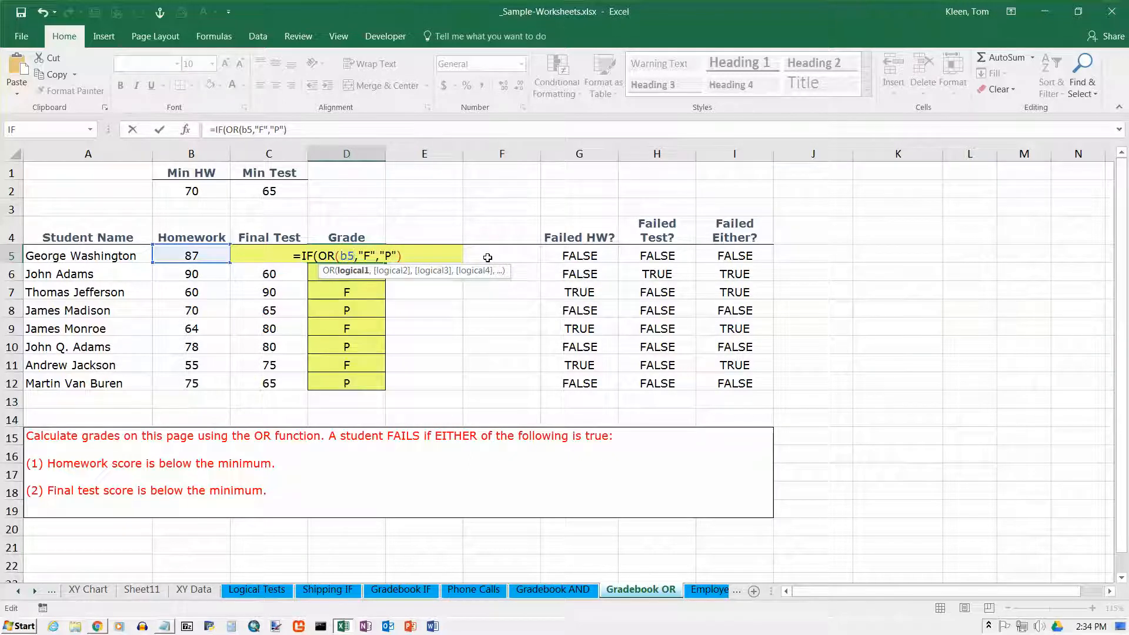
{"action": "type", "text": "<"}
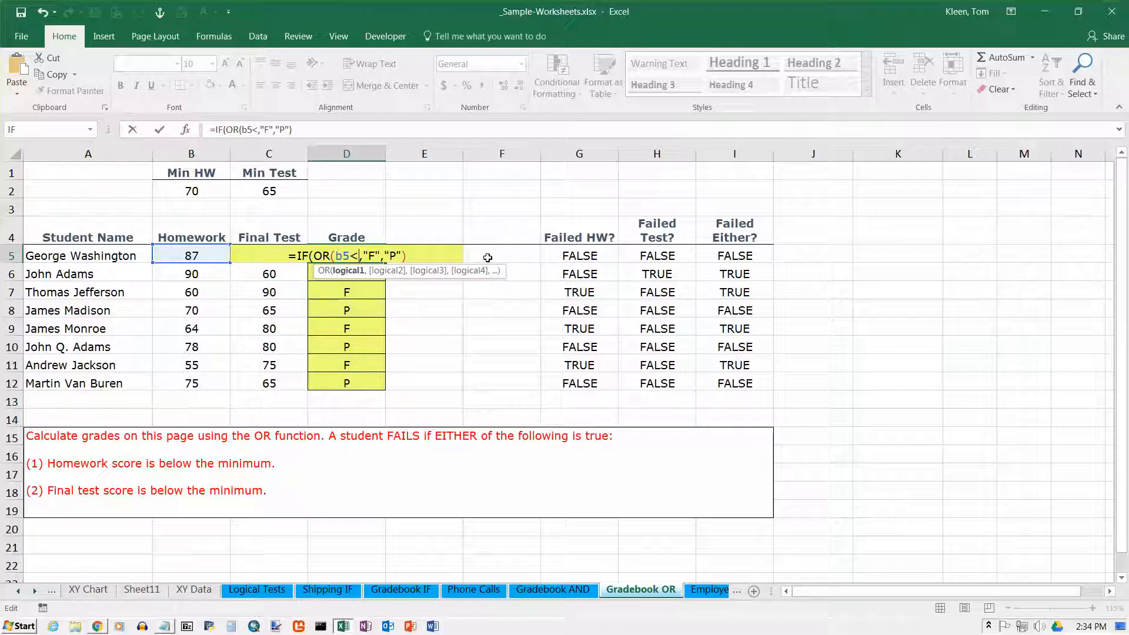
{"action": "type", "text": "$B$%"}
{"action": "key", "text": "BackSpace"}
{"action": "type", "text": "5"}
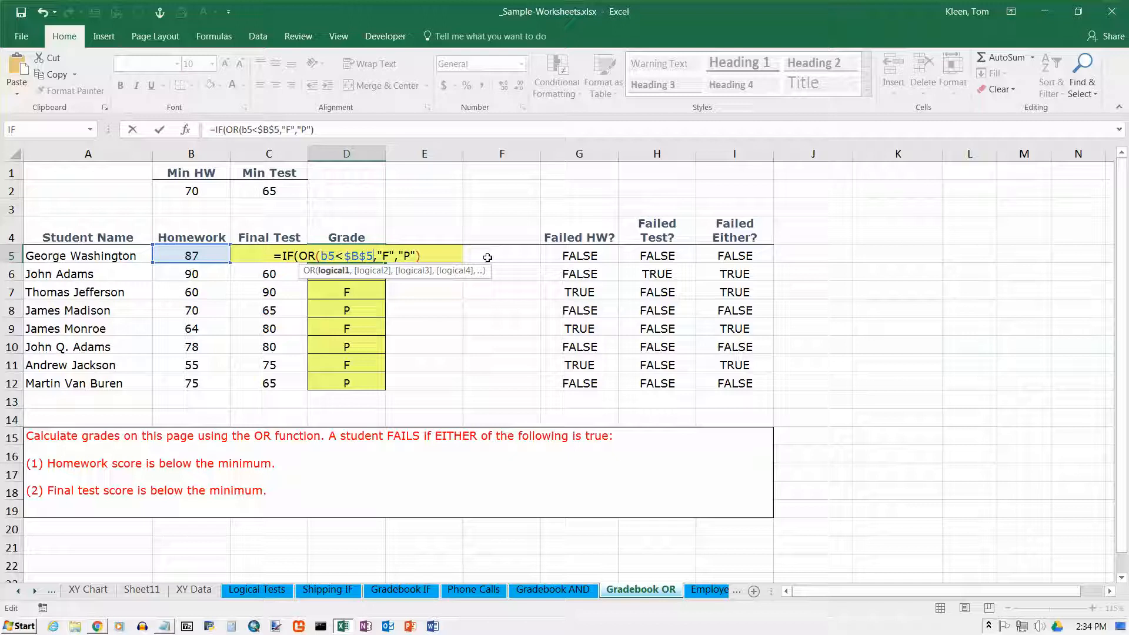
- Add c5<$C$5 as the second OR condition in D5, close the OR function, and enter =IF(OR(b5<$B$5,c5<$C$5),"F","P")
{"action": "type", "text": ","}
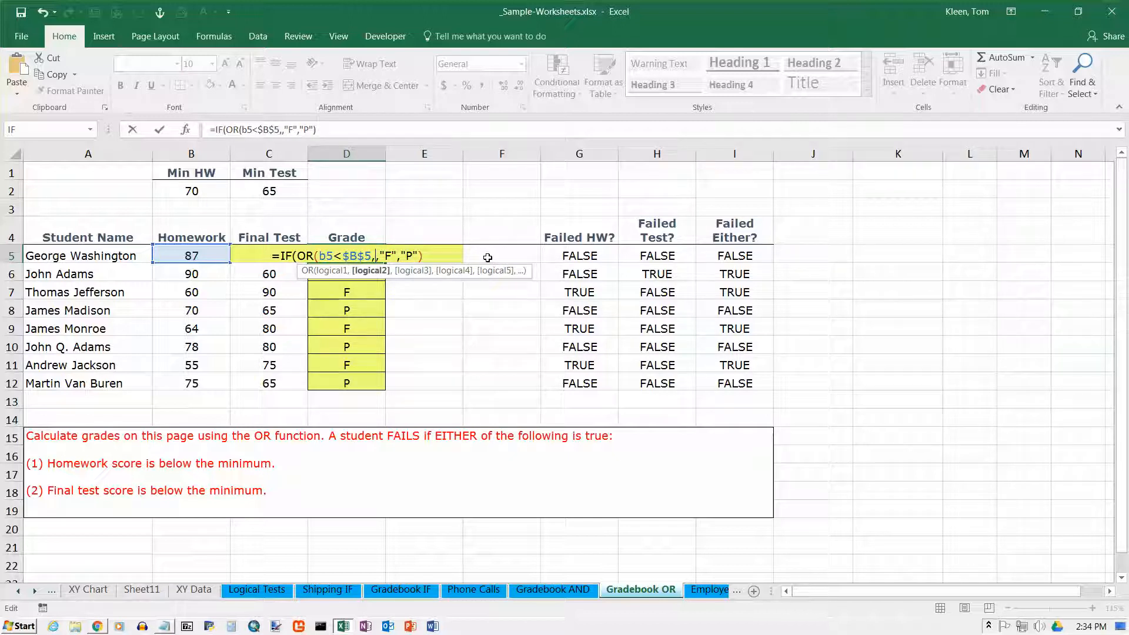
{"action": "type", "text": "c5<$"}
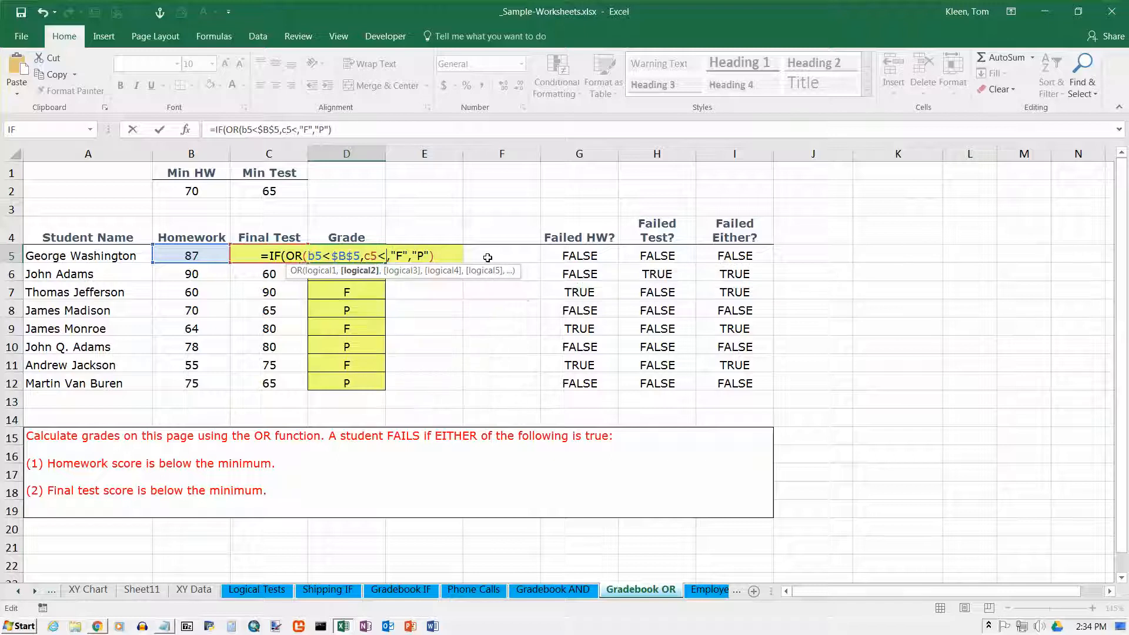
{"action": "type", "text": "C$5"}
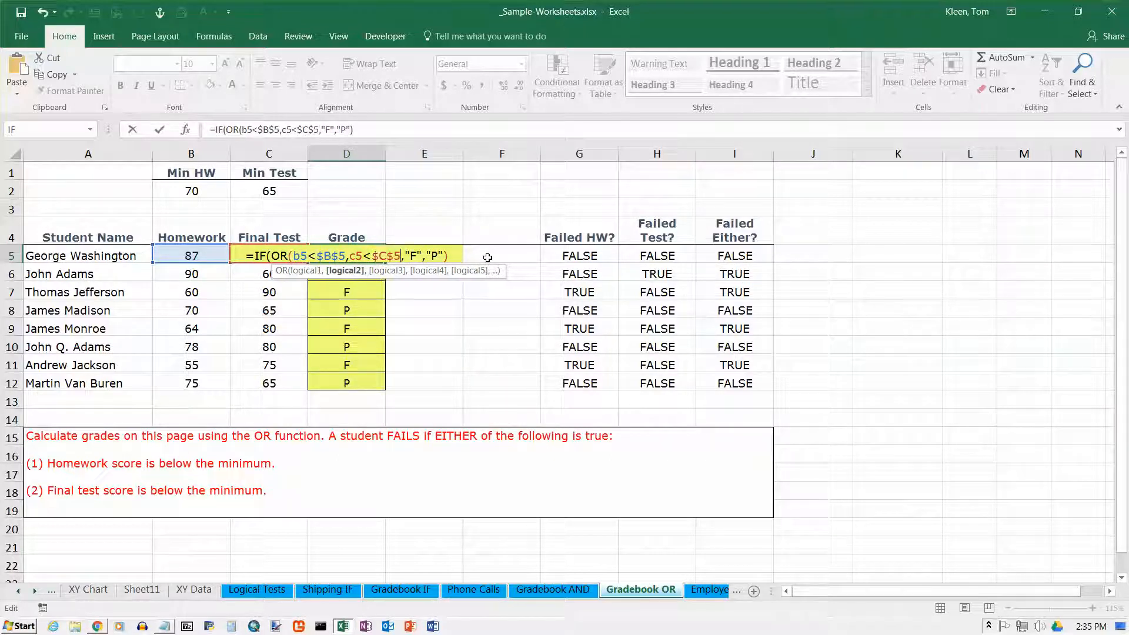
{"action": "type", "text": ")"}
{"action": "key", "text": "Right"}
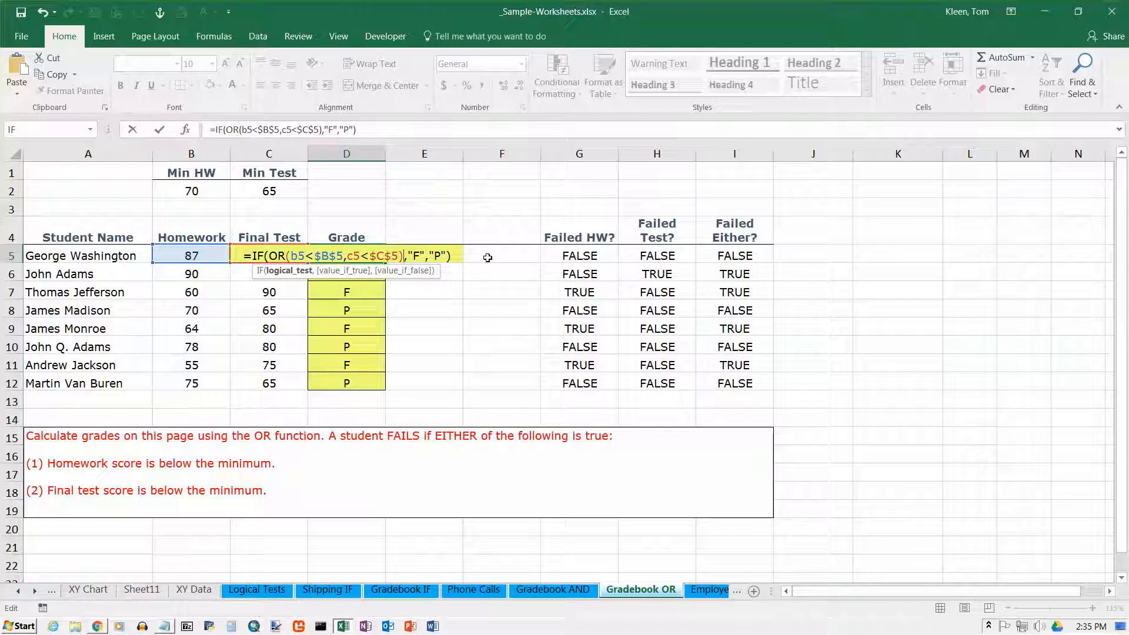
{"action": "left_click", "coordinate": [266, 256]}
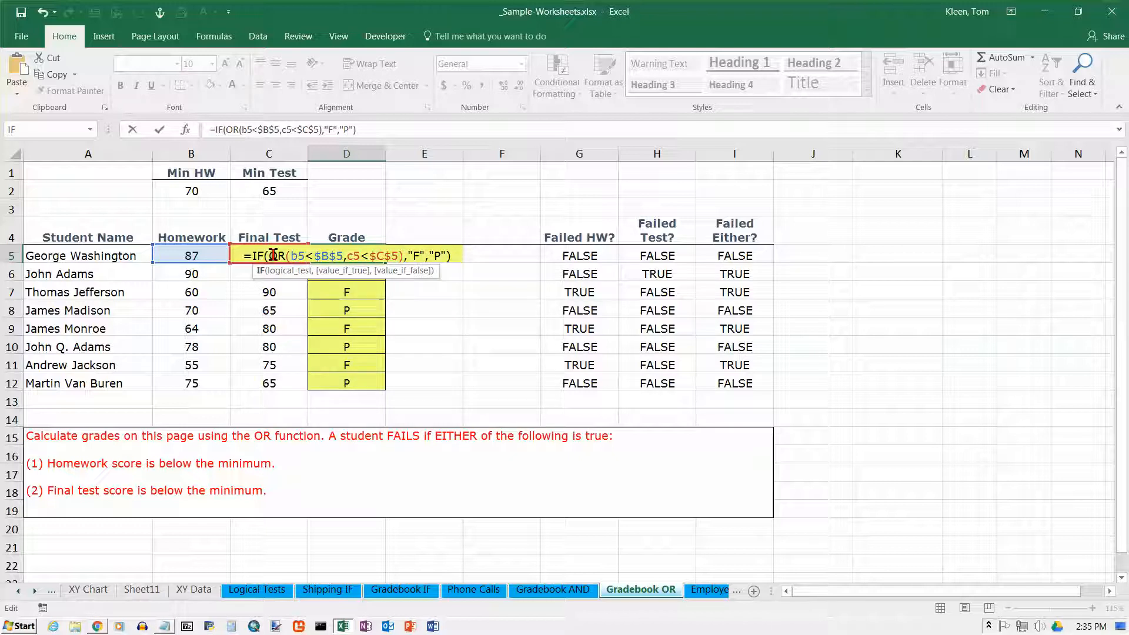
{"action": "left_click", "coordinate": [271, 256]}
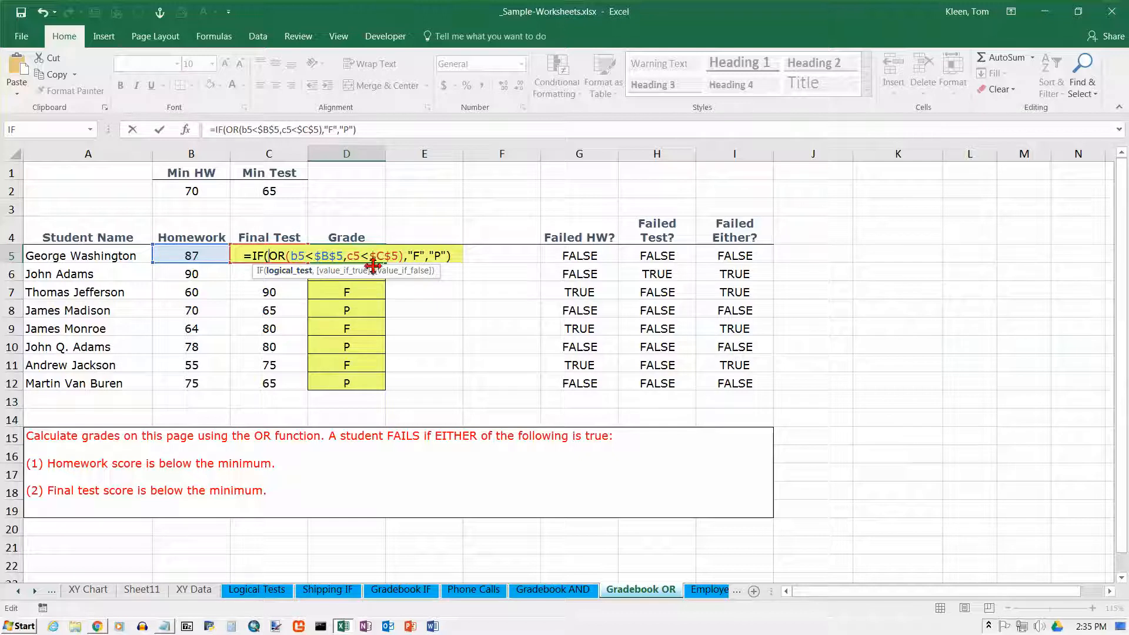
{"action": "left_click", "coordinate": [409, 257]}
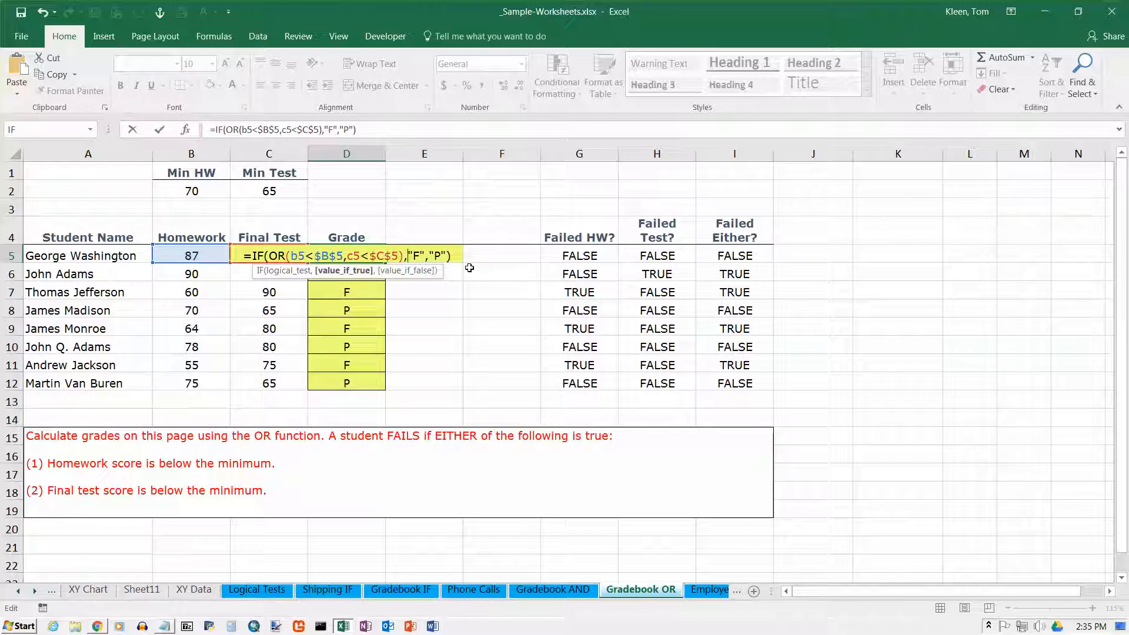
{"action": "key", "text": "Return"}
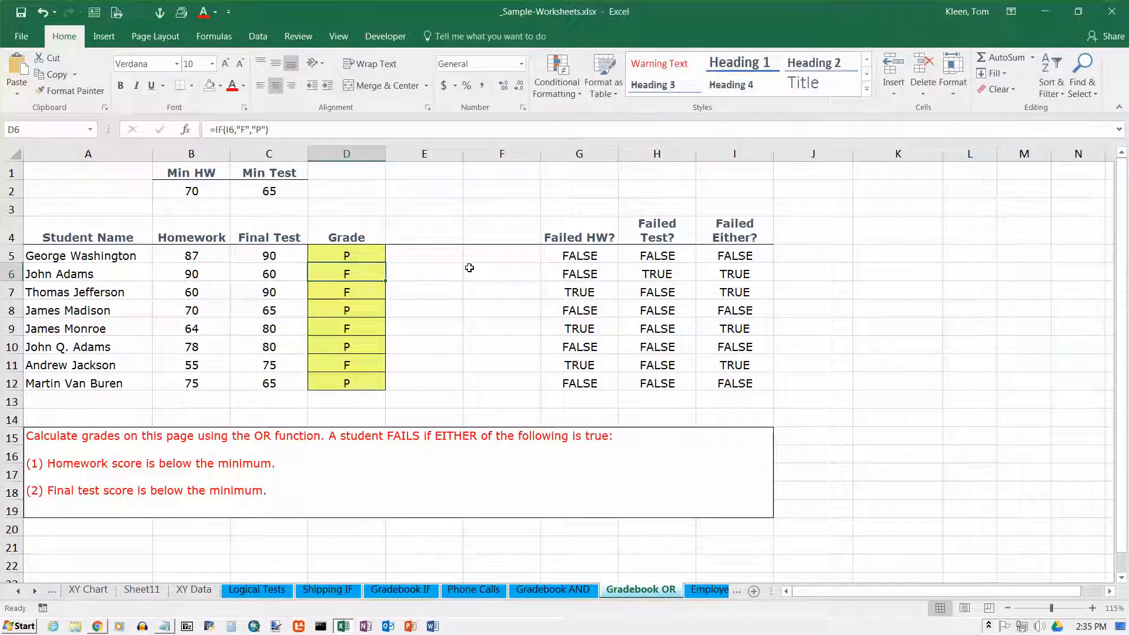
- Try to fill the nested OR formula from D5 down through D12, and return to D5 to inspect its references
{"action": "left_click", "coordinate": [377, 255]}
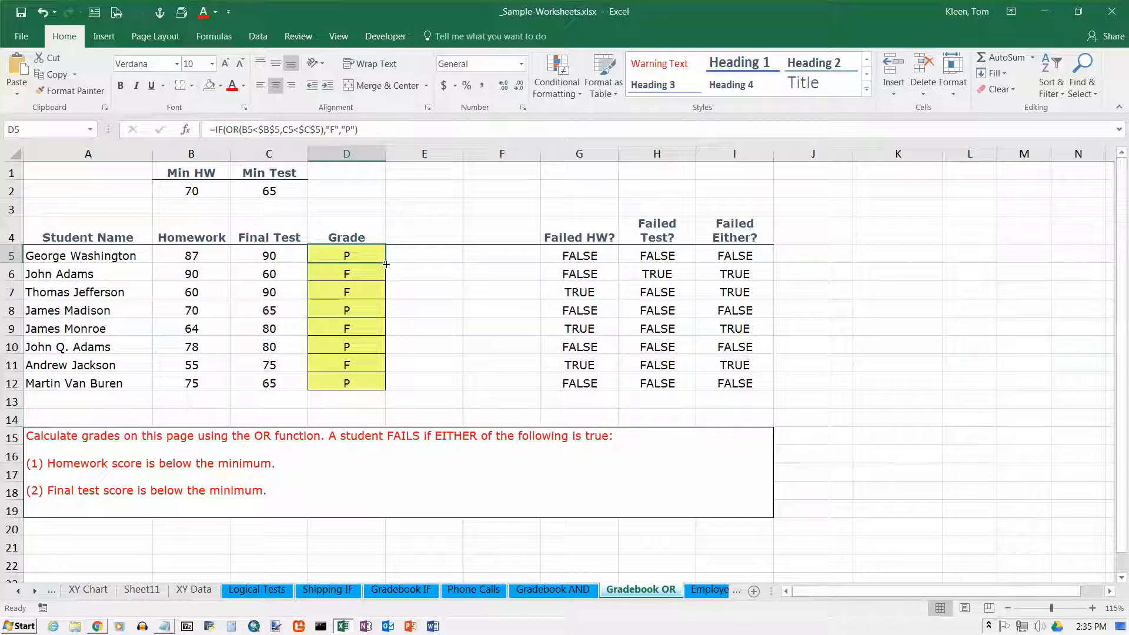
{"action": "left_click_drag", "start_coordinate": [386, 263], "coordinate": [398, 392]}
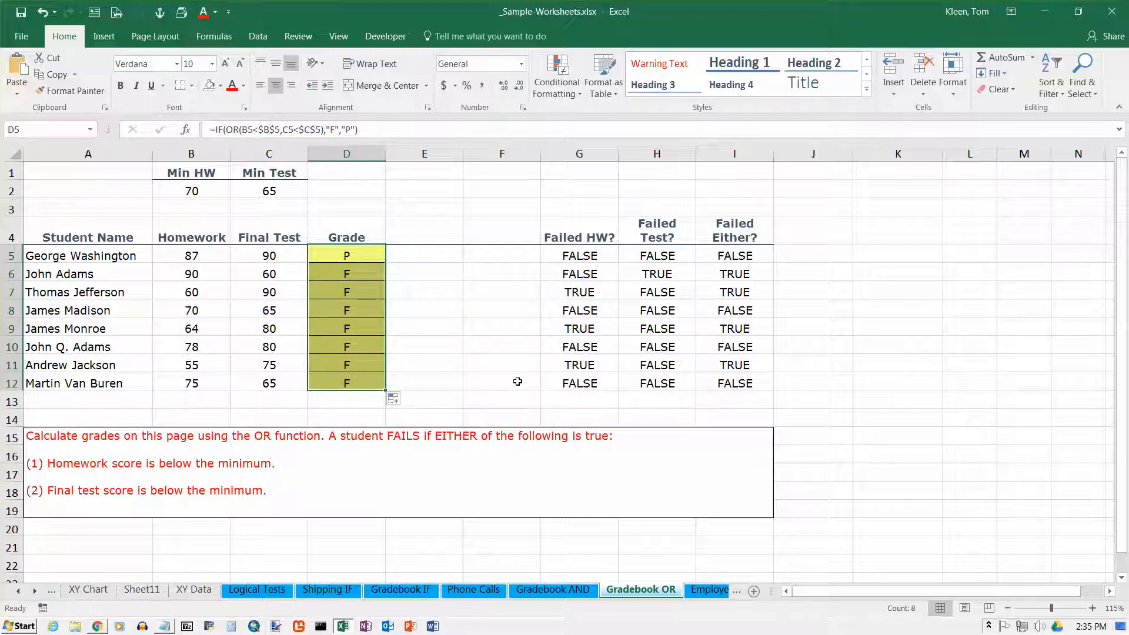
{"action": "left_click", "coordinate": [372, 255]}
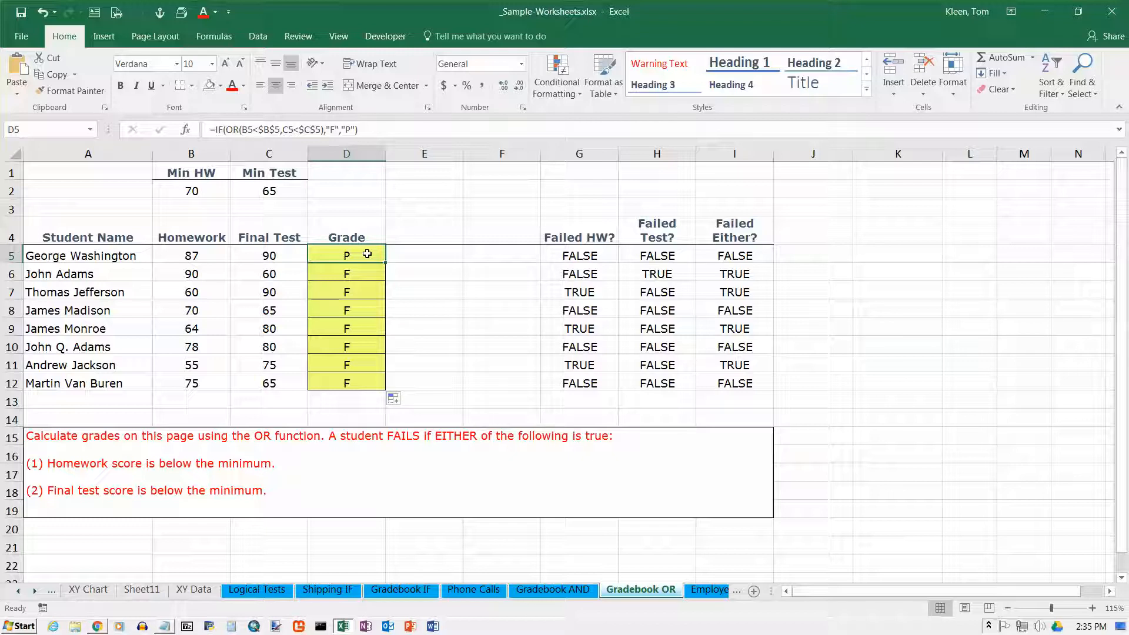
- Correct the minimum-score references in the D5 formula to $B$2 and $C$2, and fill it down through D12
{"action": "double_click", "coordinate": [368, 253]}
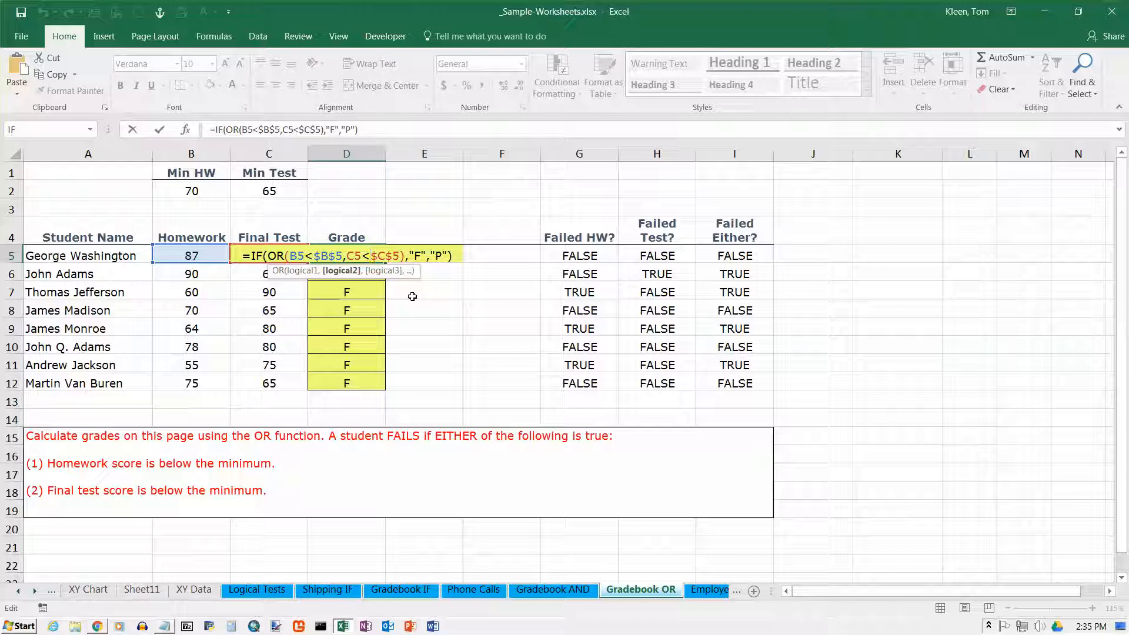
{"action": "left_click", "coordinate": [344, 256]}
{"action": "key", "text": "BackSpace"}
{"action": "type", "text": "2"}
{"action": "left_click", "coordinate": [401, 257]}
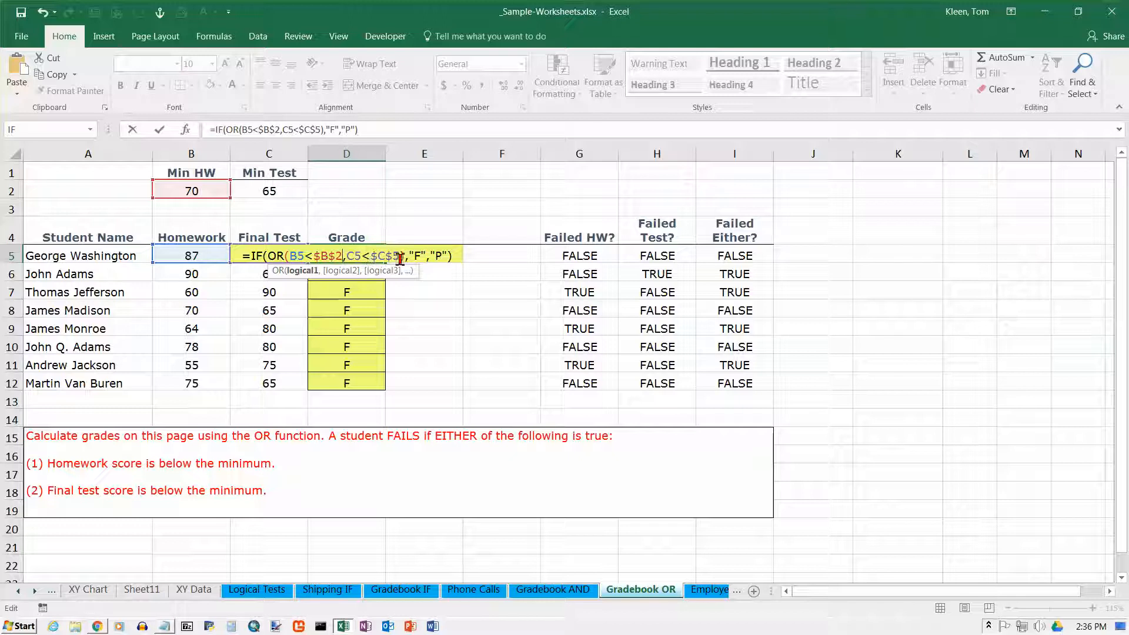
{"action": "key", "text": "BackSpace"}
{"action": "type", "text": "2"}
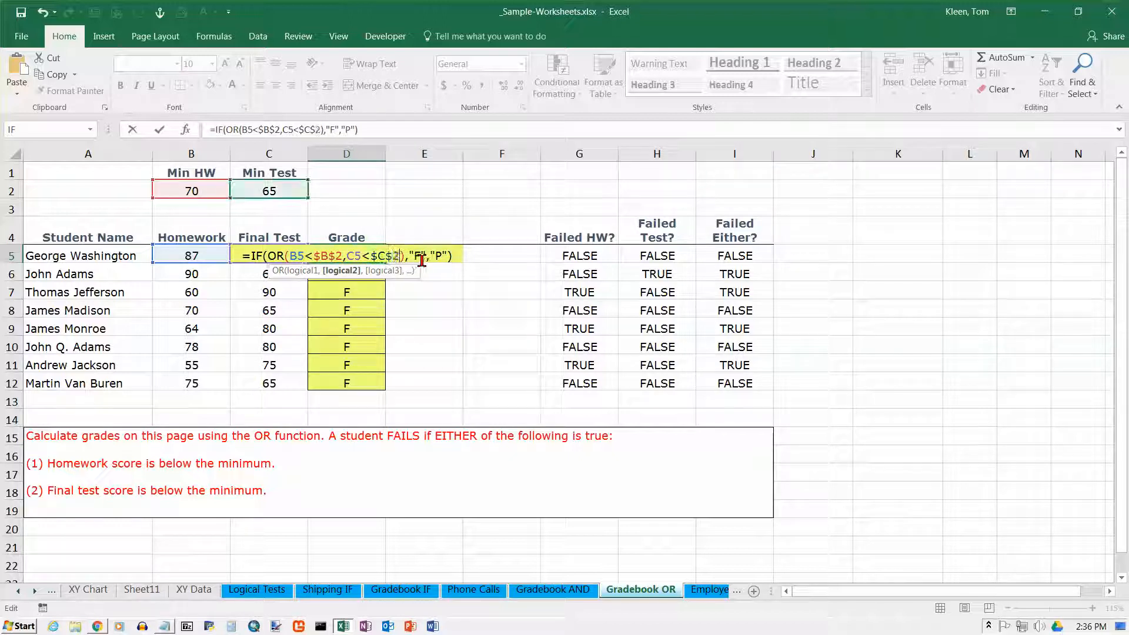
{"action": "key", "text": "Return"}
{"action": "left_click", "coordinate": [377, 255]}
{"action": "left_click_drag", "start_coordinate": [385, 263], "coordinate": [386, 389]}
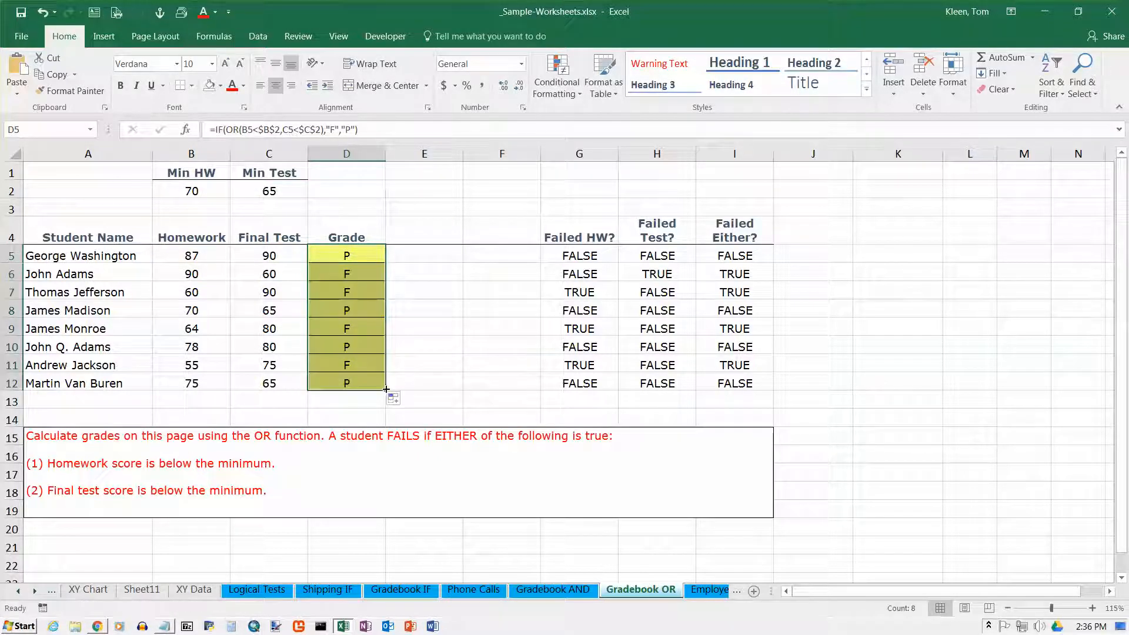
- Check the grades in rows 5, 8, 10 and 12 against the scores and the Failed Either? column
{"action": "left_click", "coordinate": [361, 255]}
{"action": "left_click", "coordinate": [360, 311]}
{"action": "left_click", "coordinate": [360, 347]}
{"action": "left_click", "coordinate": [356, 383]}
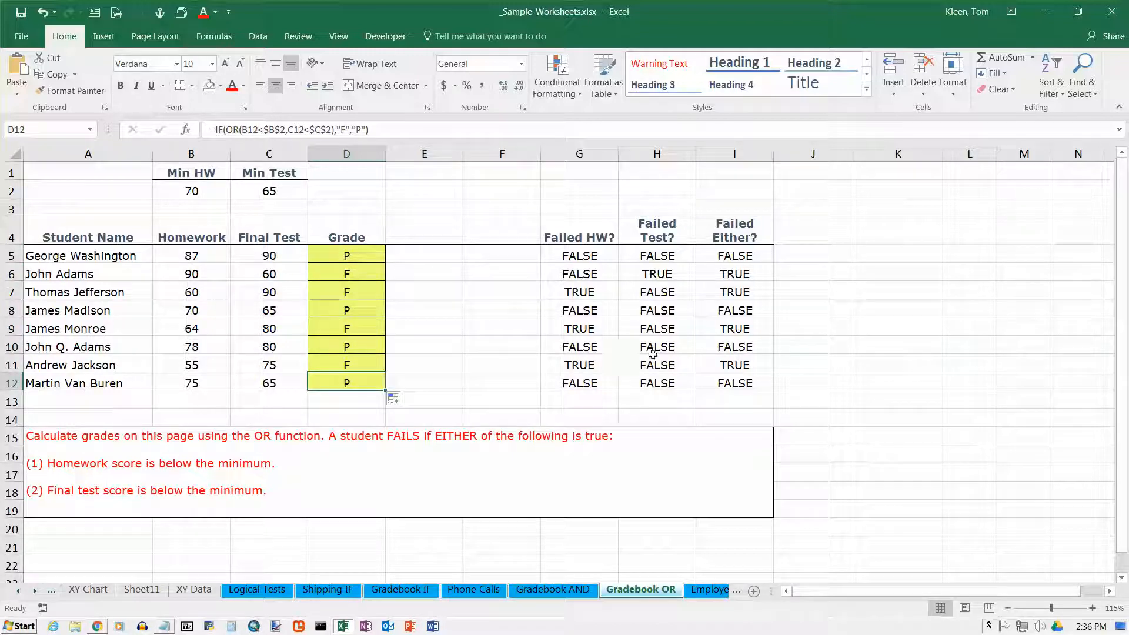
{"action": "left_click", "coordinate": [737, 259]}
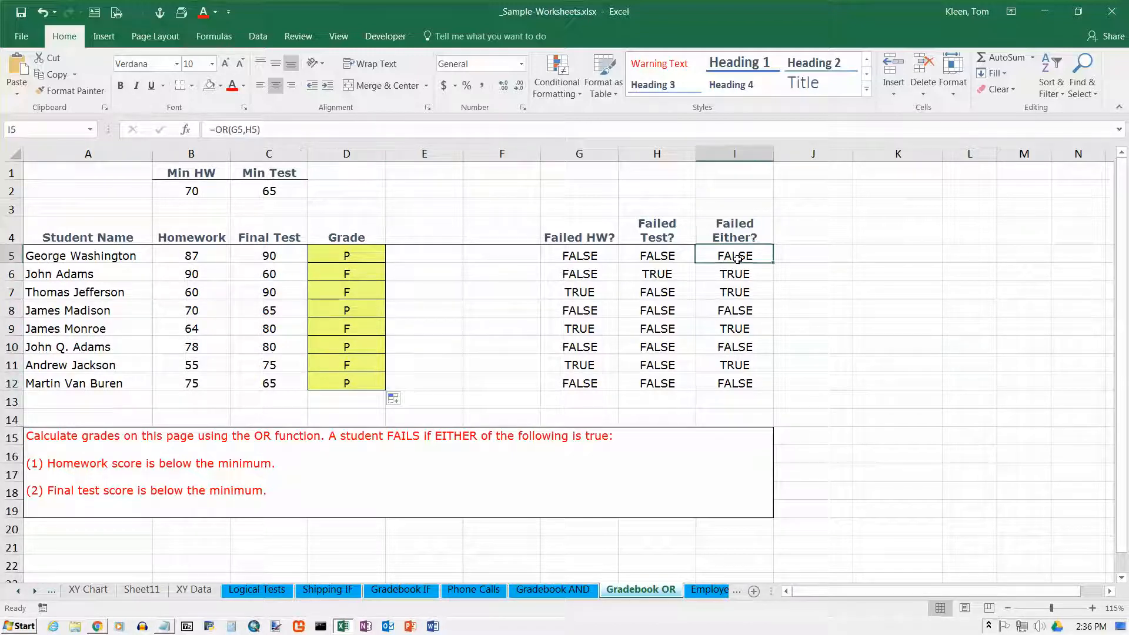
{"action": "left_click", "coordinate": [10, 255]}
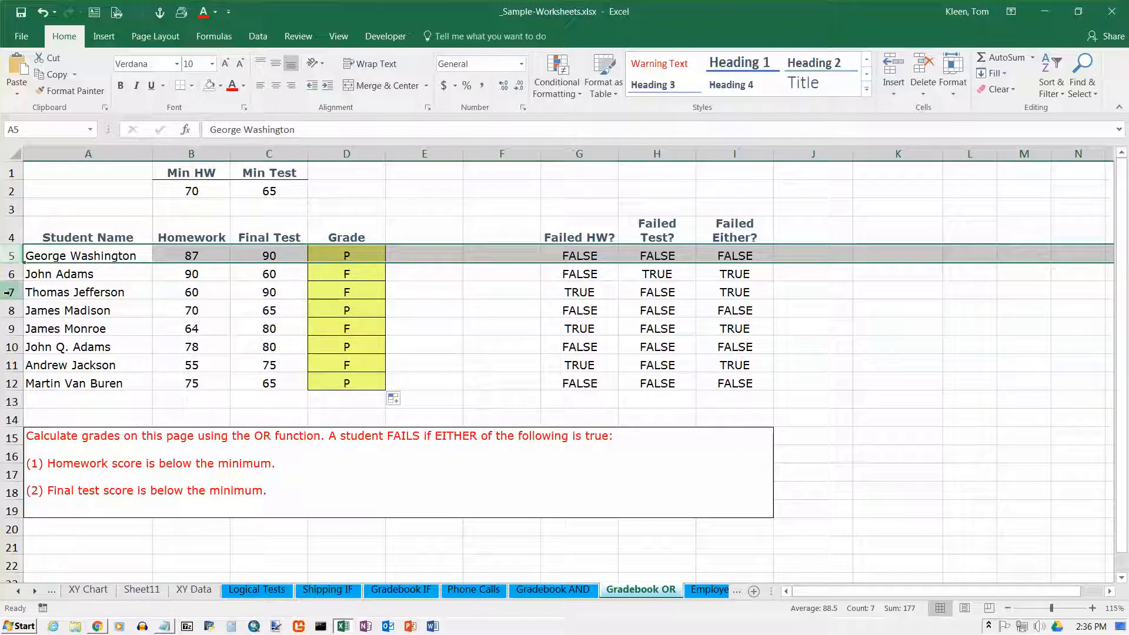
{"action": "left_click", "coordinate": [10, 311]}
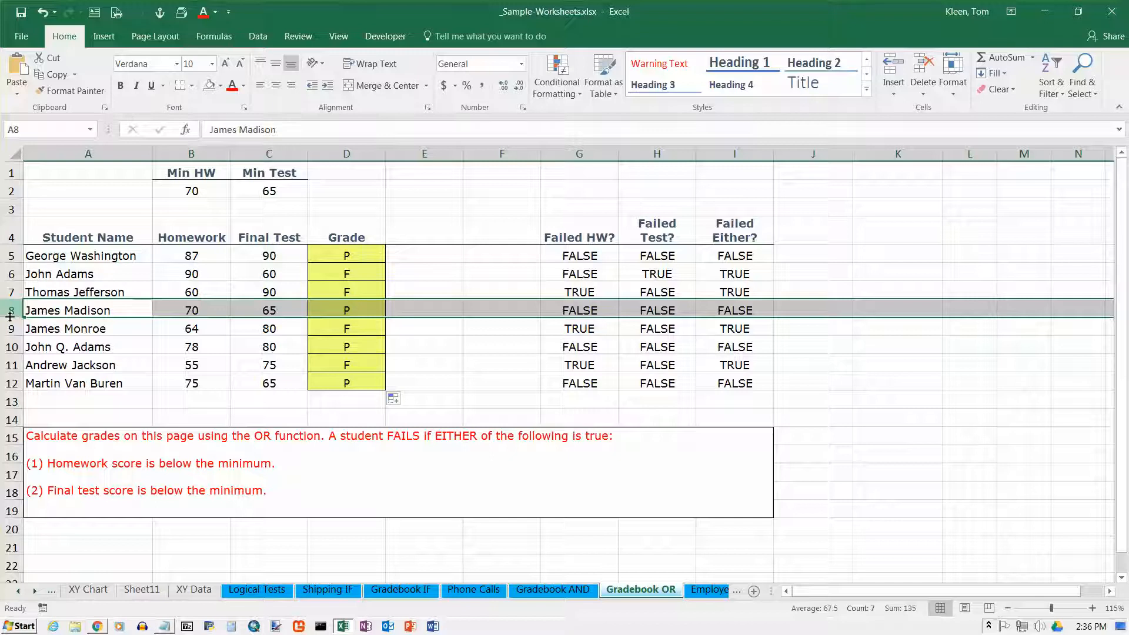
{"action": "left_click", "coordinate": [10, 347]}
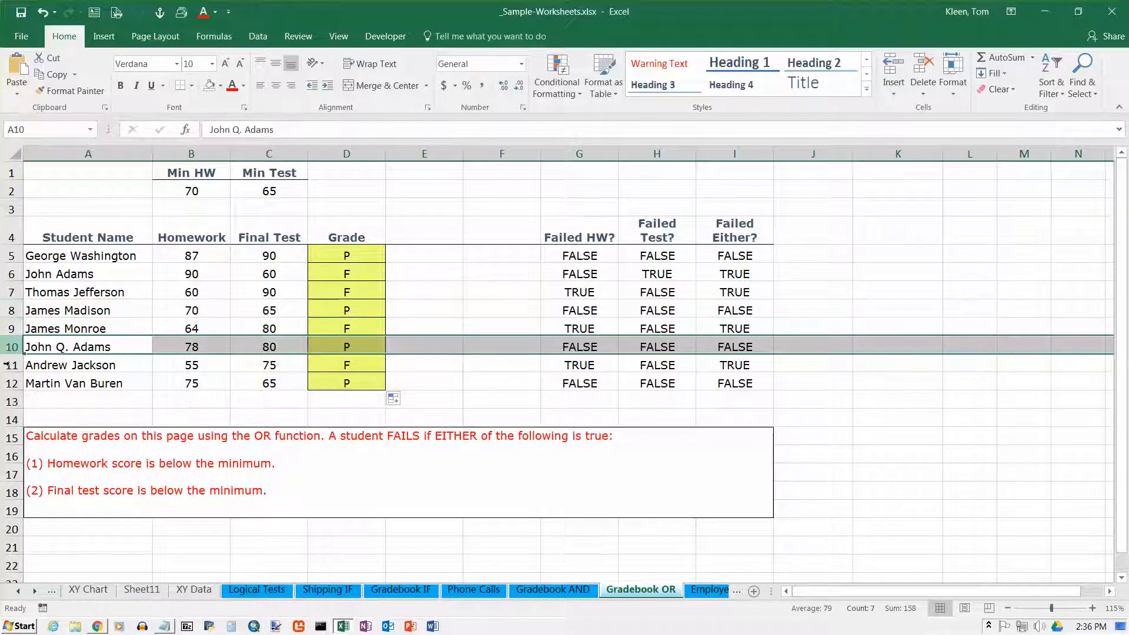
{"action": "left_click", "coordinate": [12, 383]}
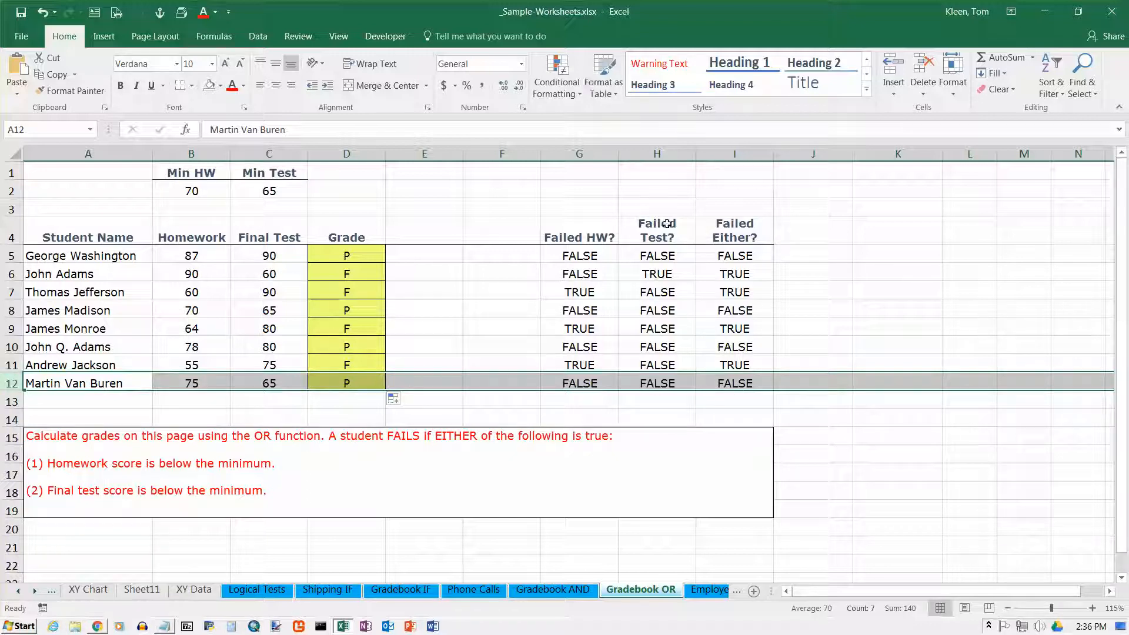
- Review the D5 formula and its OR condition C5<$C$2, and compare it with the helper formula in G5
{"action": "left_click", "coordinate": [361, 256]}
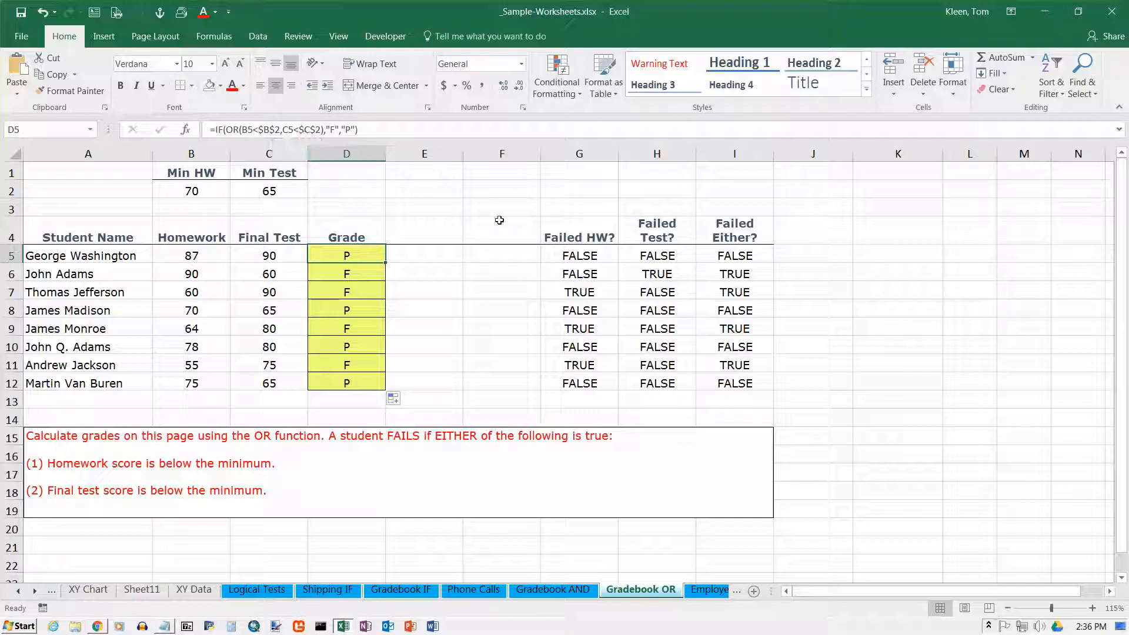
{"action": "mouse_move", "coordinate": [302, 129]}
{"action": "left_mouse_down"}
{"action": "mouse_move", "coordinate": [320, 129]}
{"action": "mouse_move", "coordinate": [285, 130]}
{"action": "mouse_move", "coordinate": [317, 129]}
{"action": "left_mouse_up"}
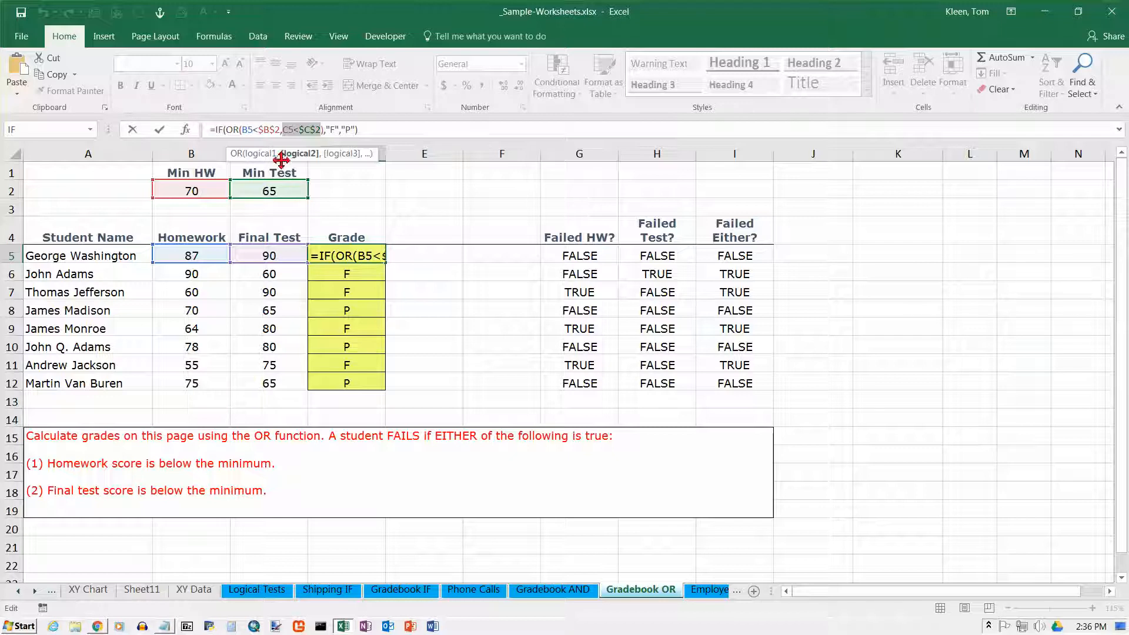
{"action": "left_click", "coordinate": [362, 130]}
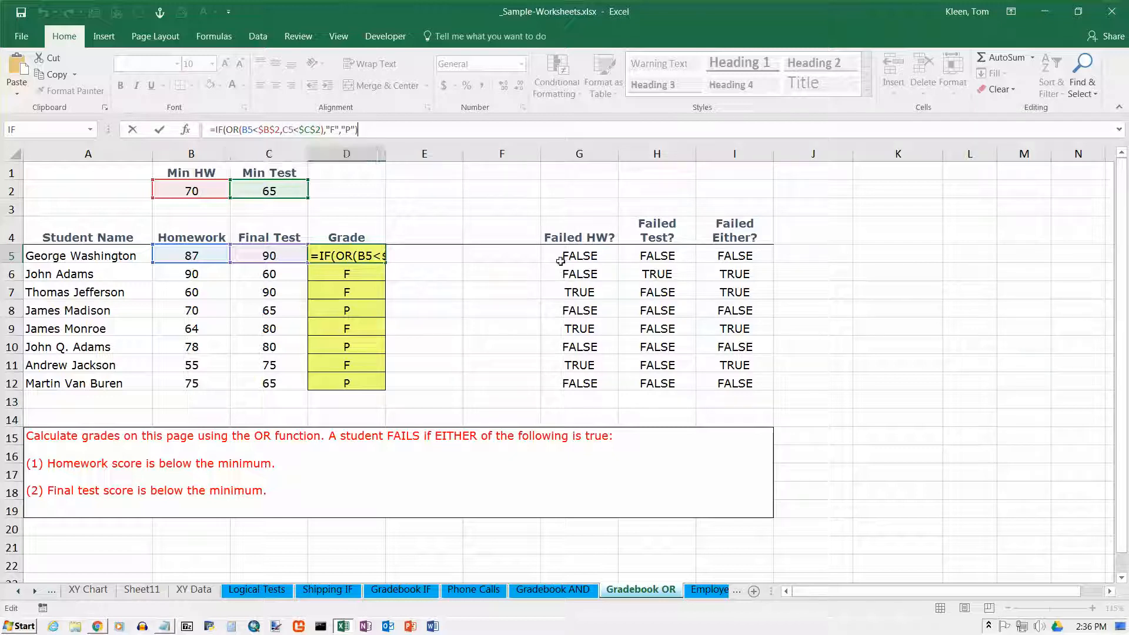
{"action": "left_click", "coordinate": [584, 255]}
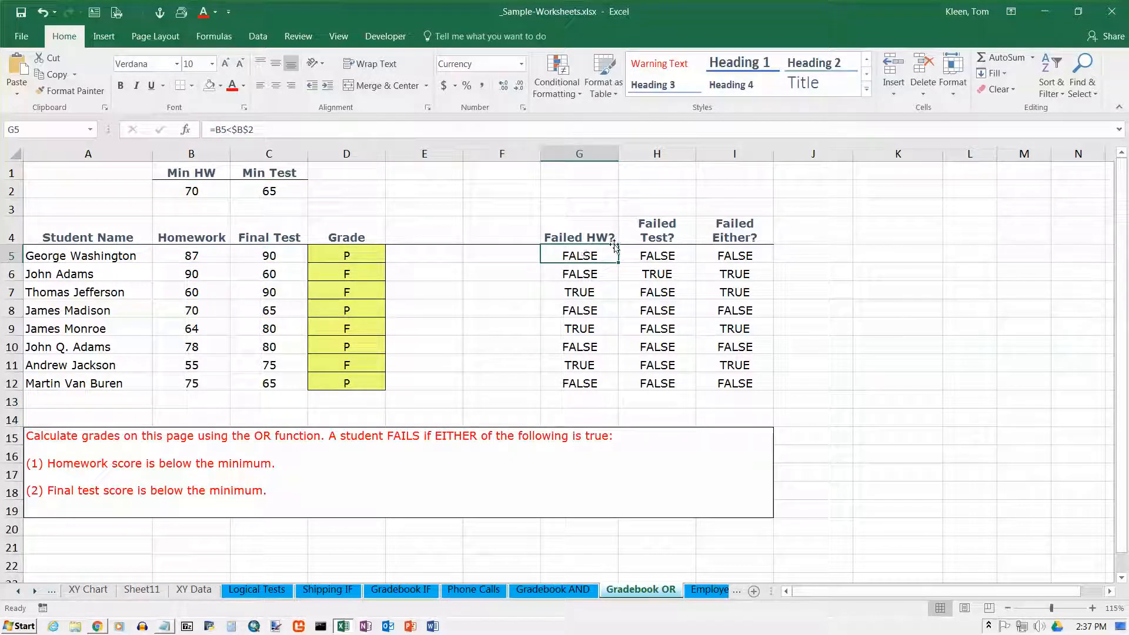